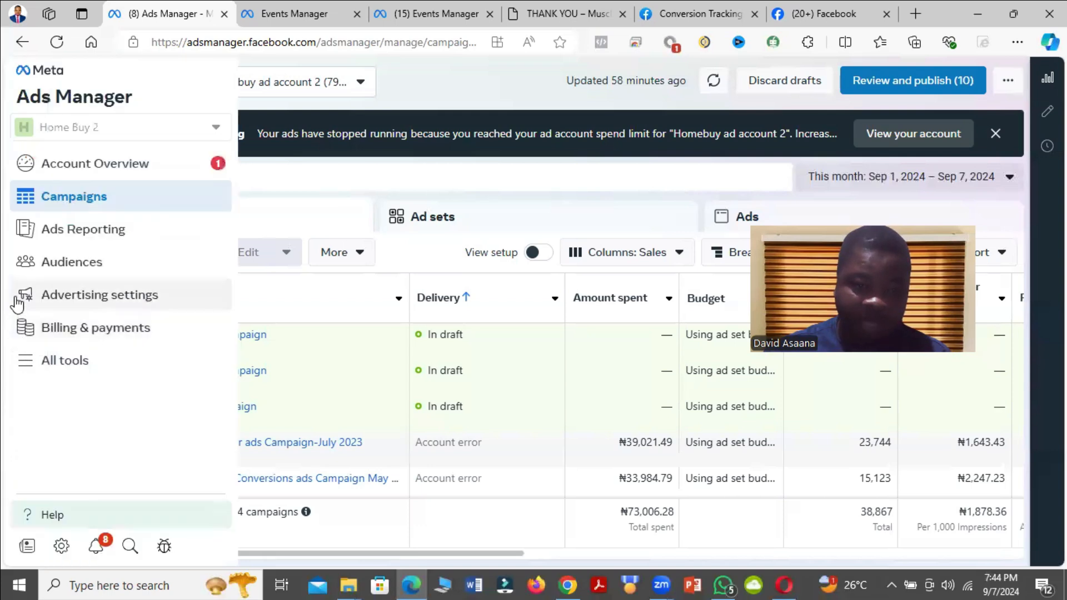
# Open Events Manager from the Ads Manager tools in a new browser tab and show its Data Sources.
pyautogui.click(71, 362)
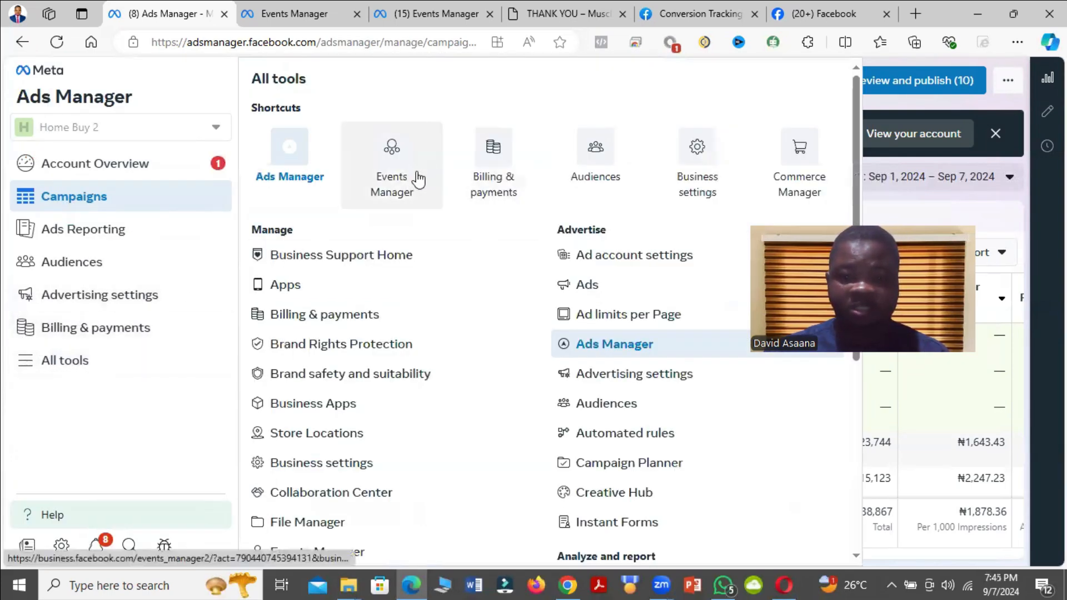
pyautogui.rightClick(392, 175)
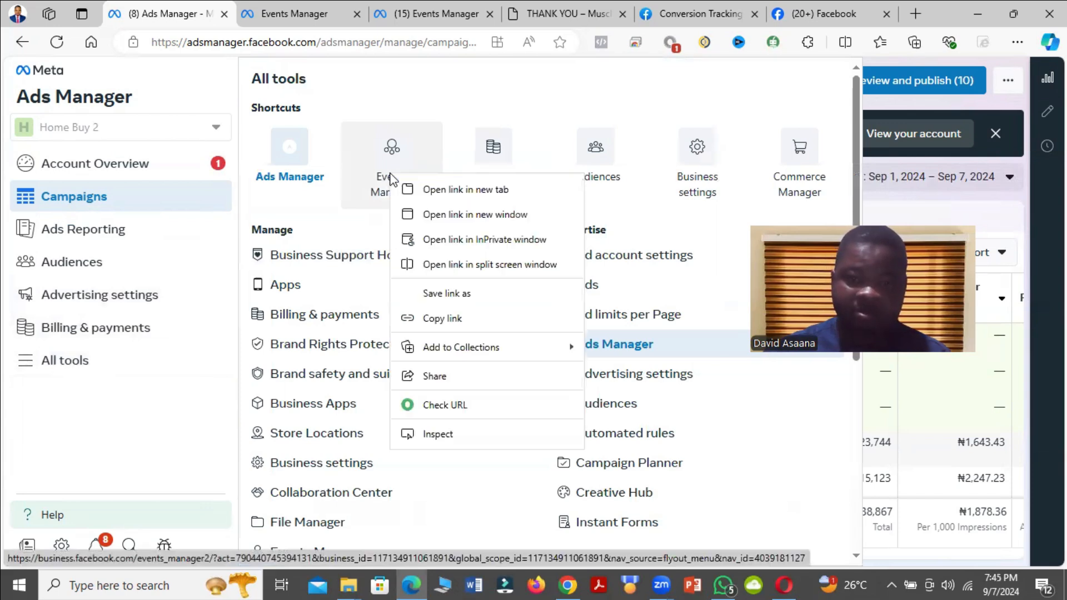
pyautogui.click(423, 188)
pyautogui.click(264, 12)
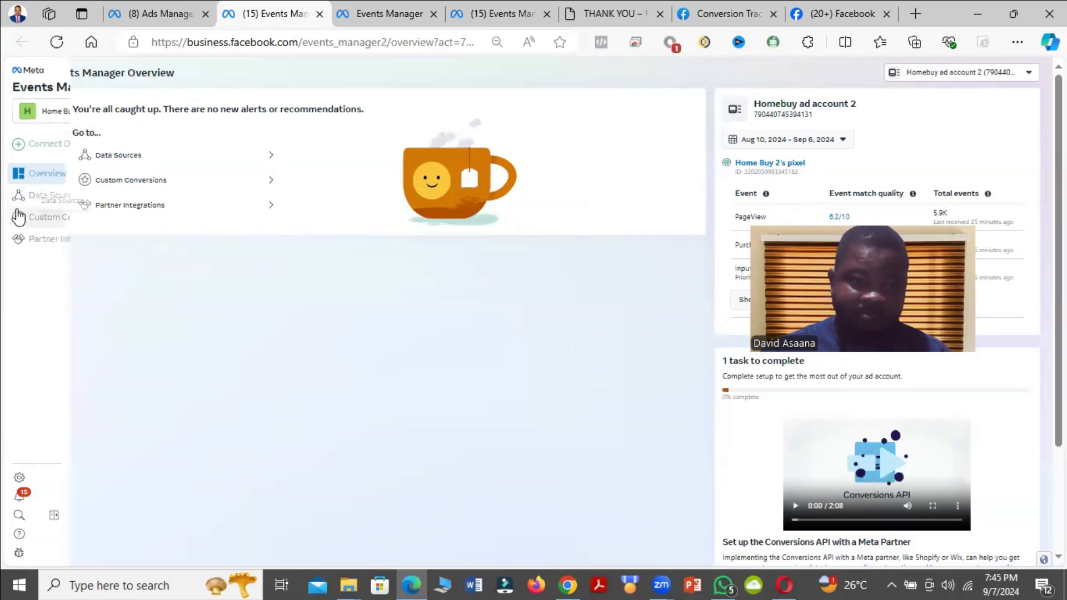
pyautogui.click(89, 198)
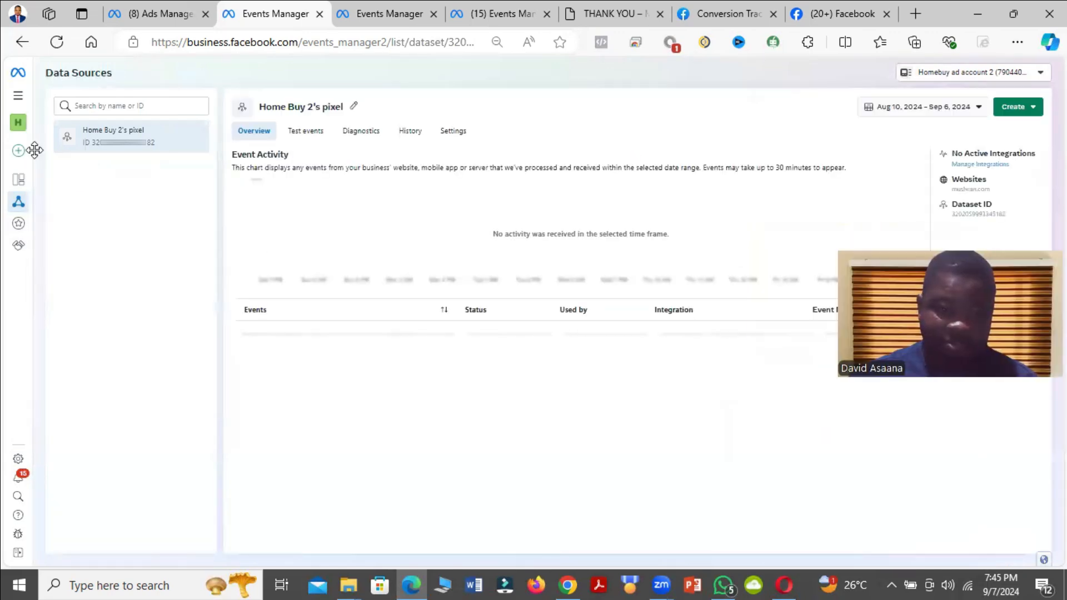
# Open the settings of Home Buy 2's pixel at the Event setup section.
pyautogui.moveTo(111, 198)
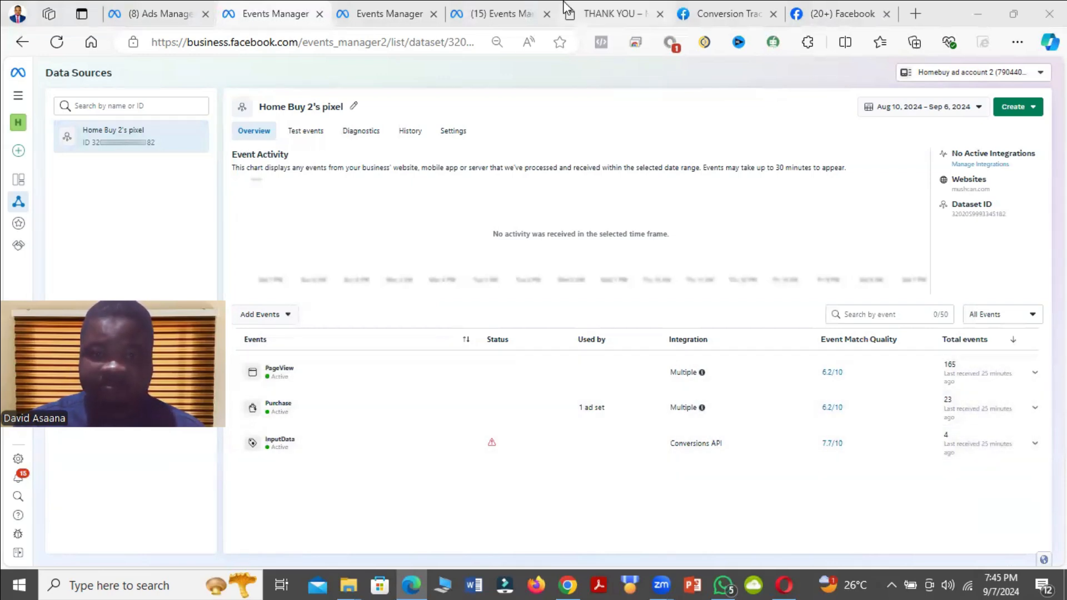
pyautogui.click(454, 132)
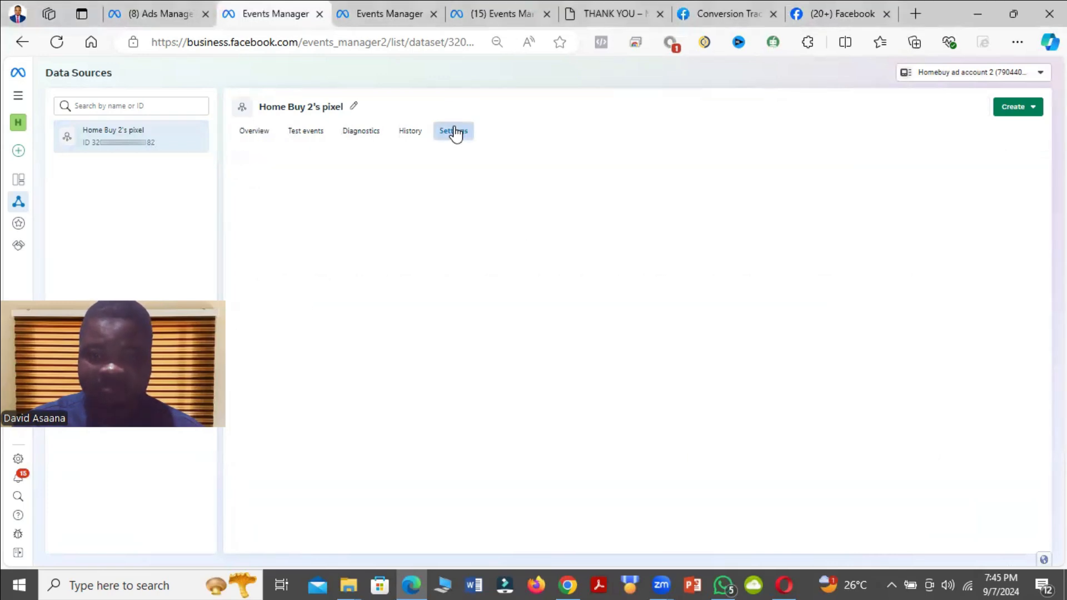
pyautogui.scroll(-1, 456, 241)
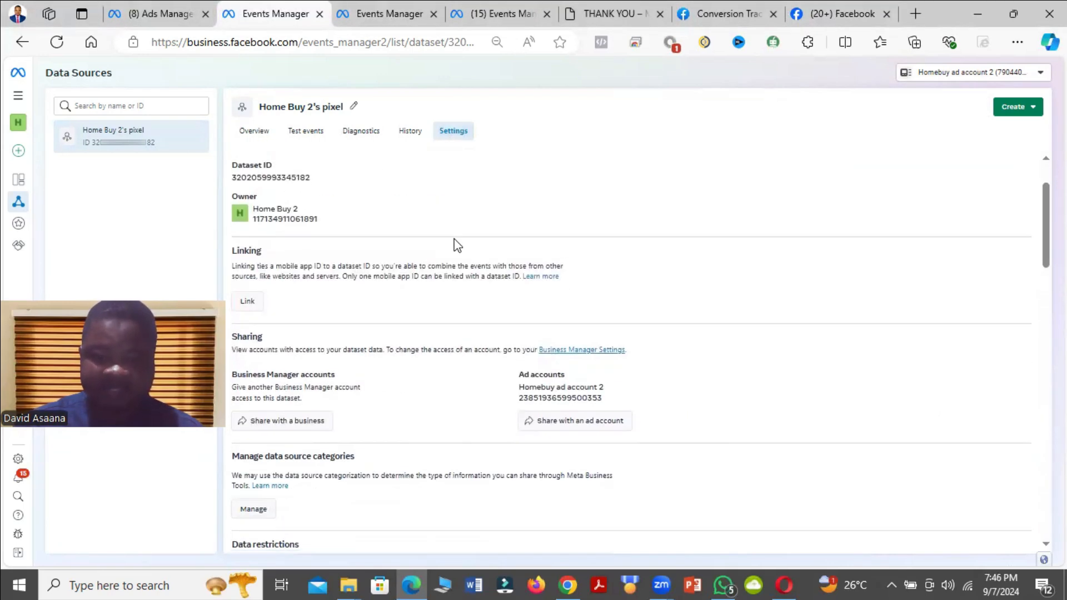
pyautogui.scroll(-10, 348, 306)
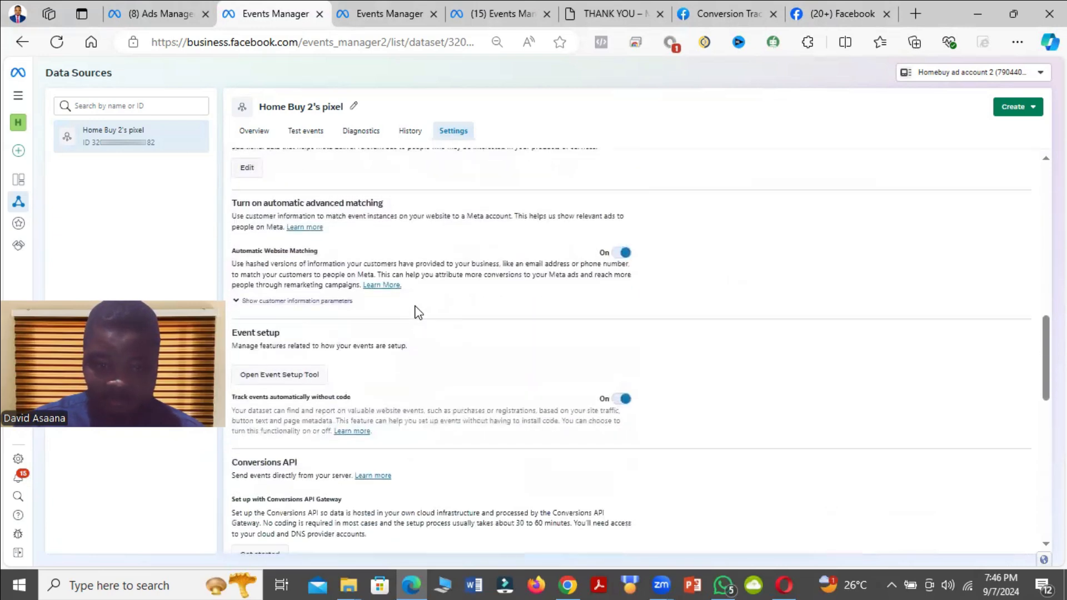
pyautogui.scroll(-3, 415, 310)
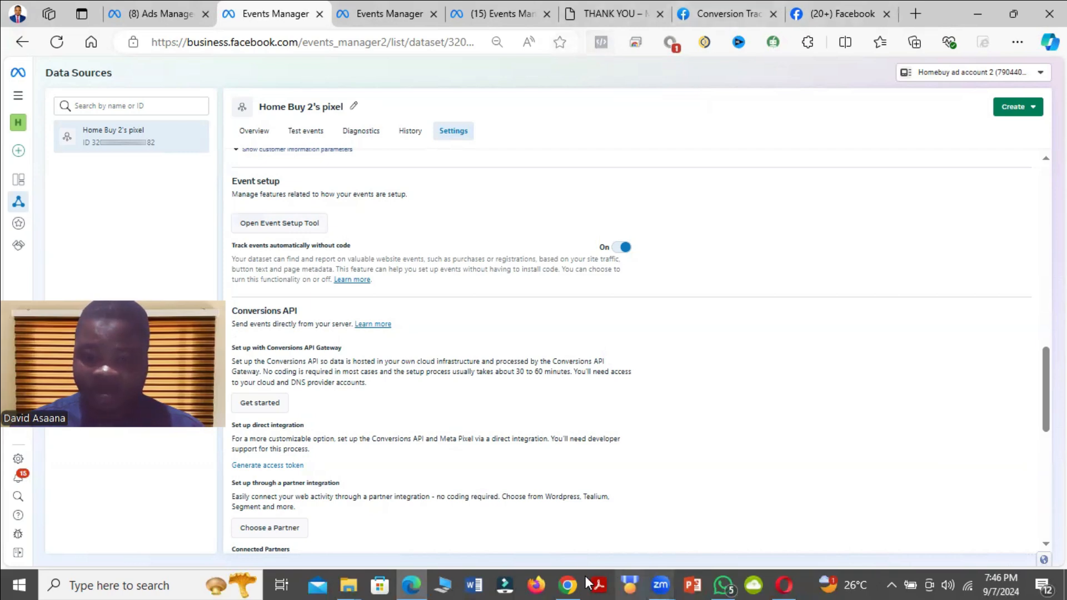
# Switch to Telegram Web in Chrome and copy the thank-you-solar-power-generator page link from Saved Messages.
pyautogui.click(567, 585)
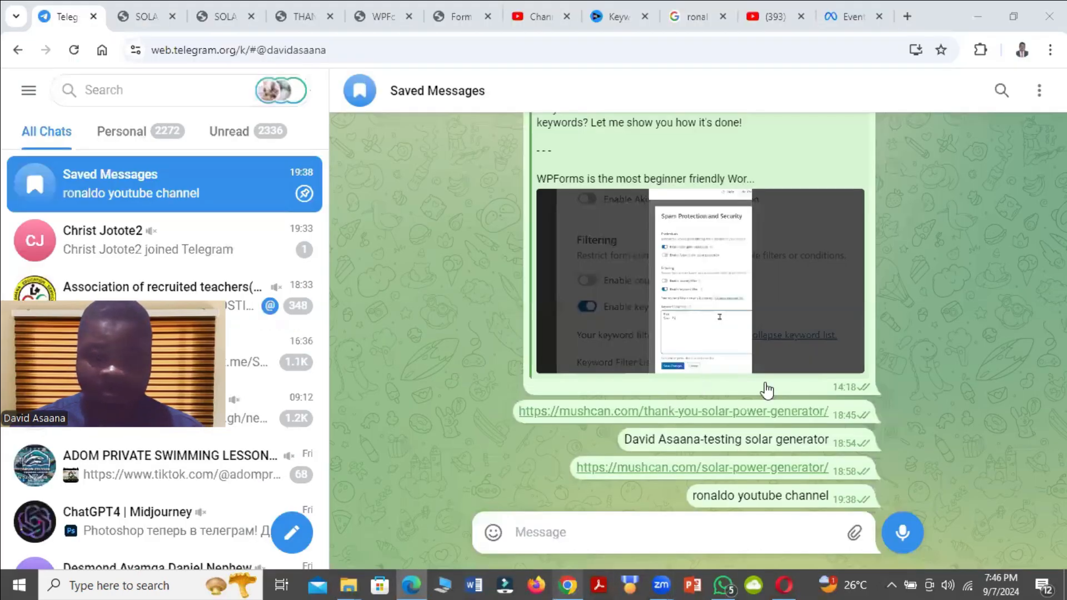
pyautogui.rightClick(734, 418)
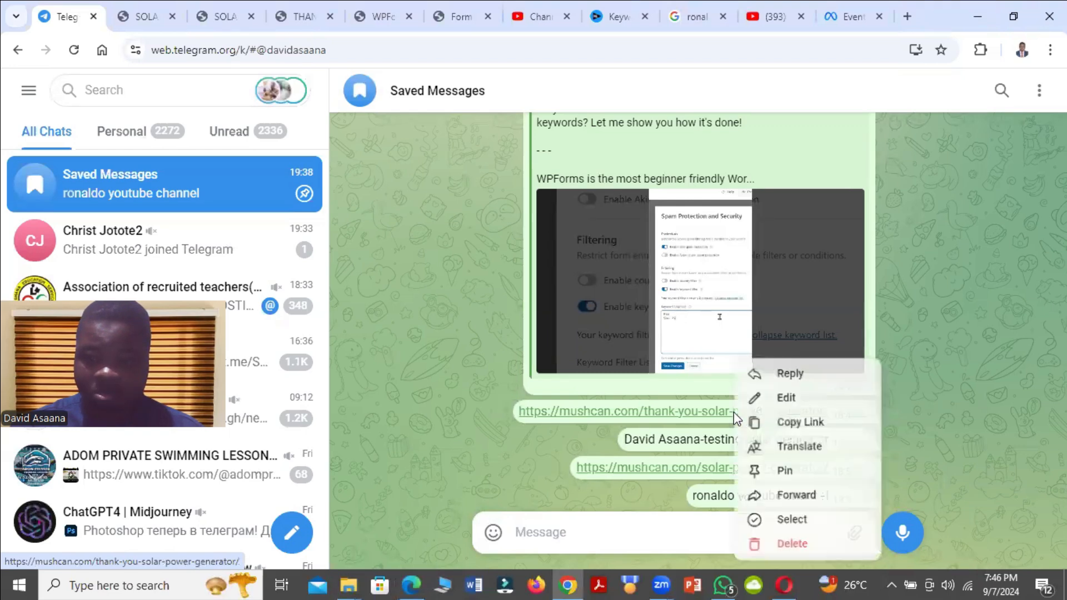
pyautogui.click(811, 421)
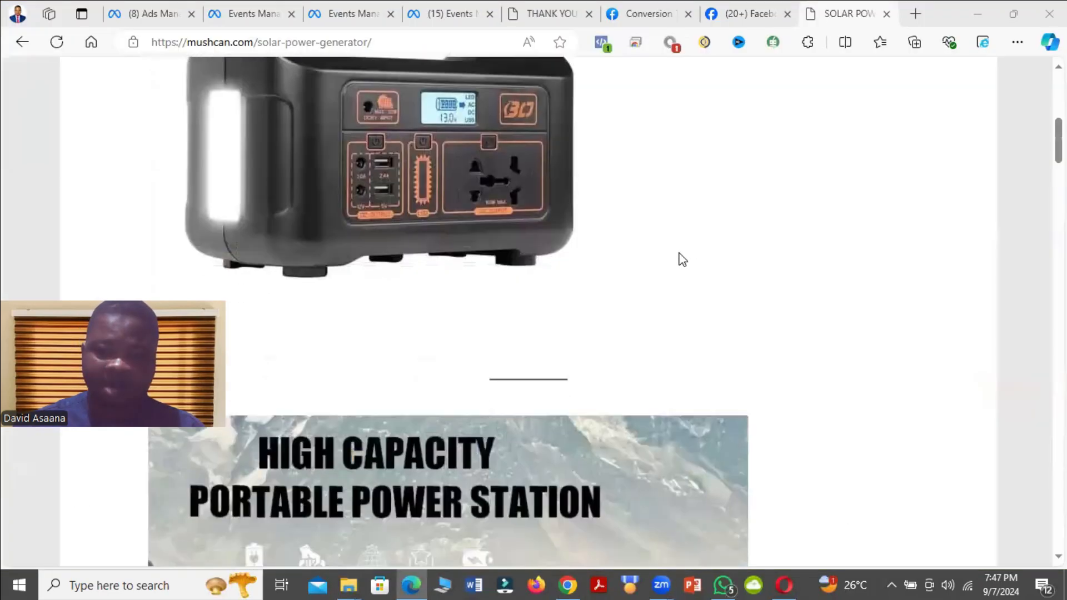
# Examine the solar-power-generator product page and its order form in Edge.
pyautogui.scroll(-10, 556, 247)
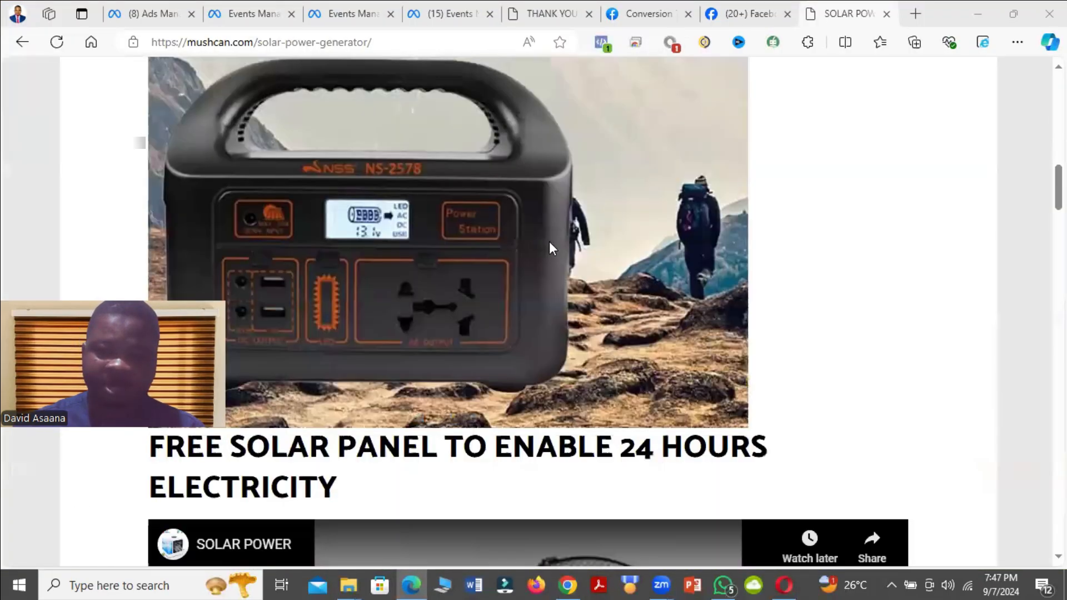
pyautogui.scroll(-9, 581, 245)
pyautogui.scroll(16, 581, 244)
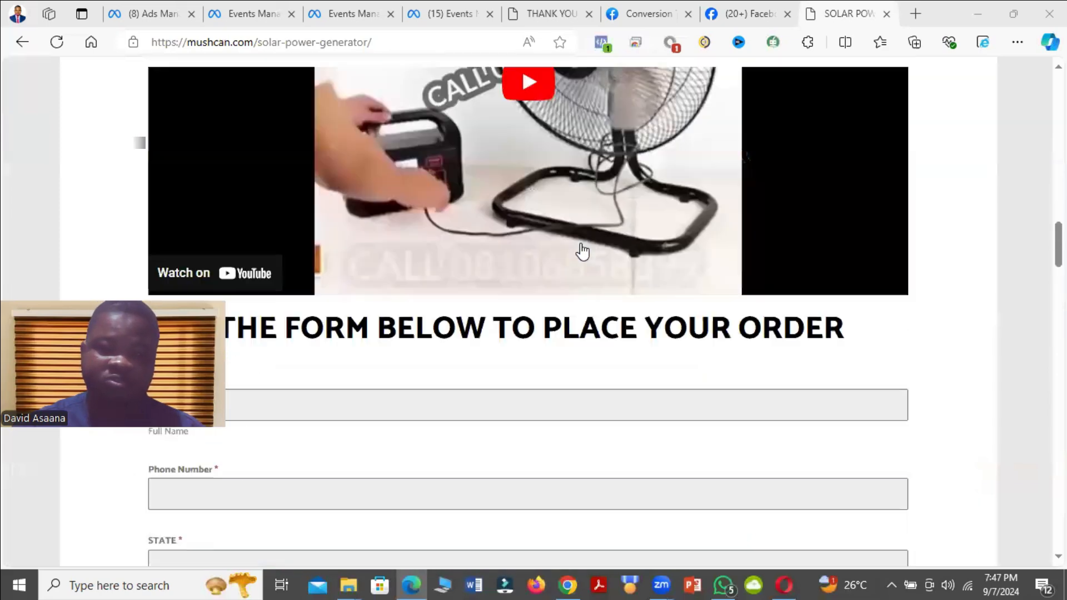
pyautogui.scroll(-8, 581, 245)
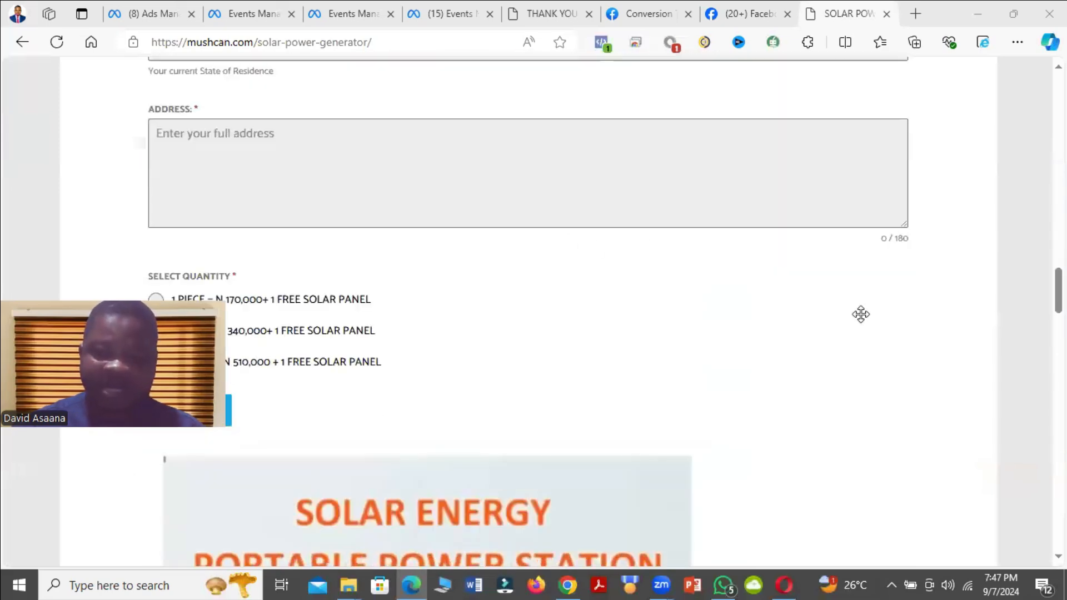
pyautogui.scroll(15, 402, 221)
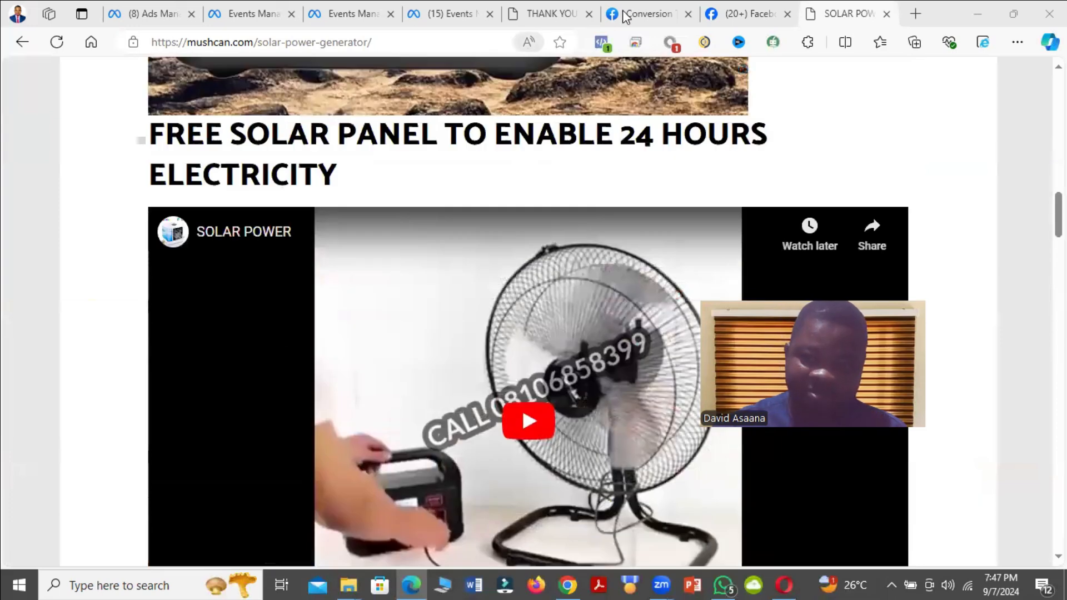
pyautogui.click(754, 12)
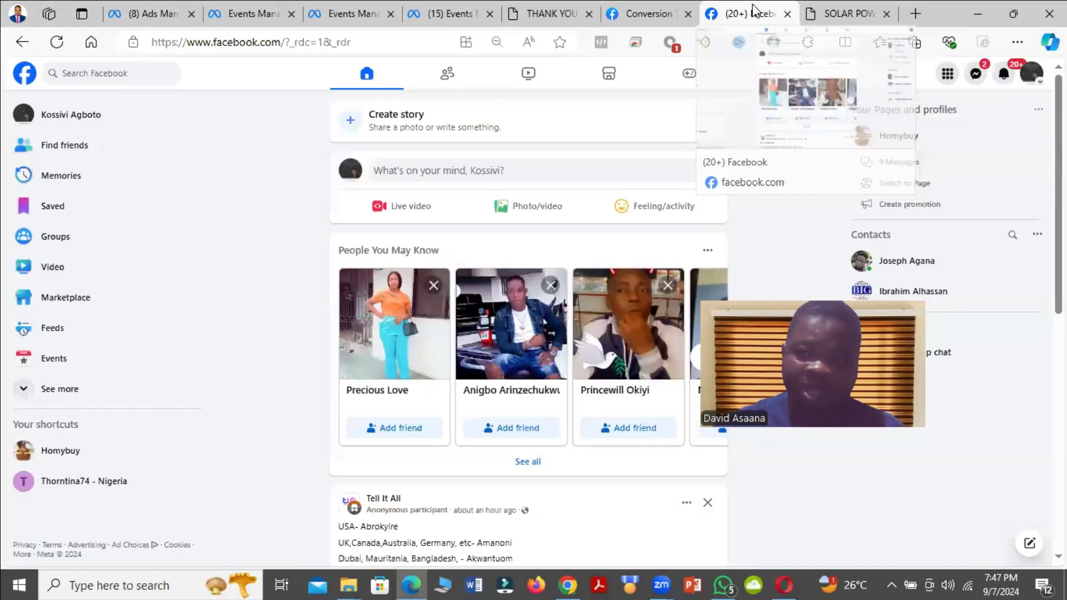
pyautogui.click(160, 2)
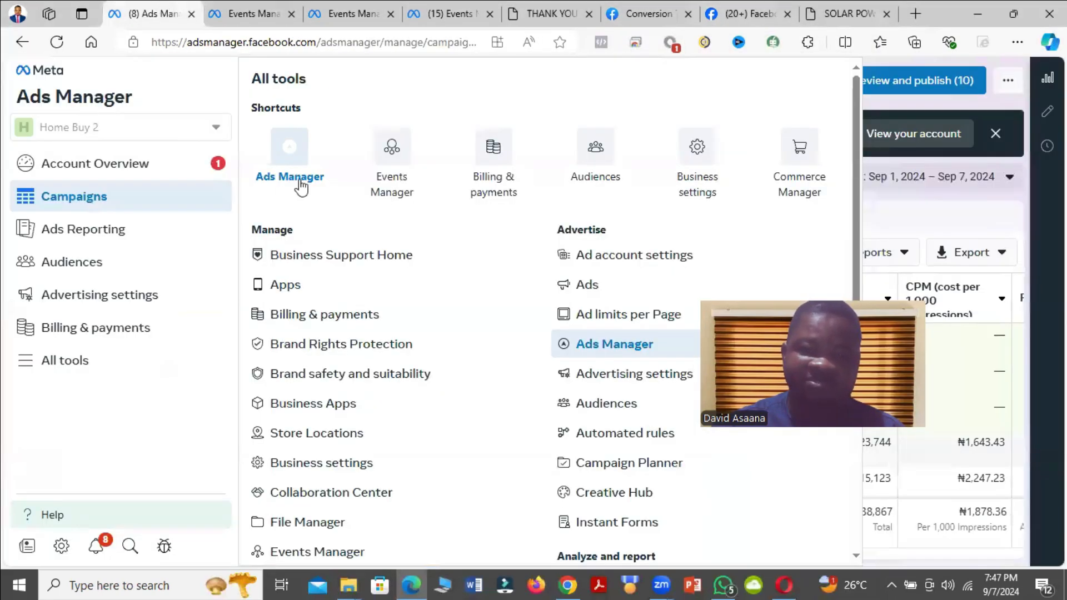
pyautogui.click(268, 3)
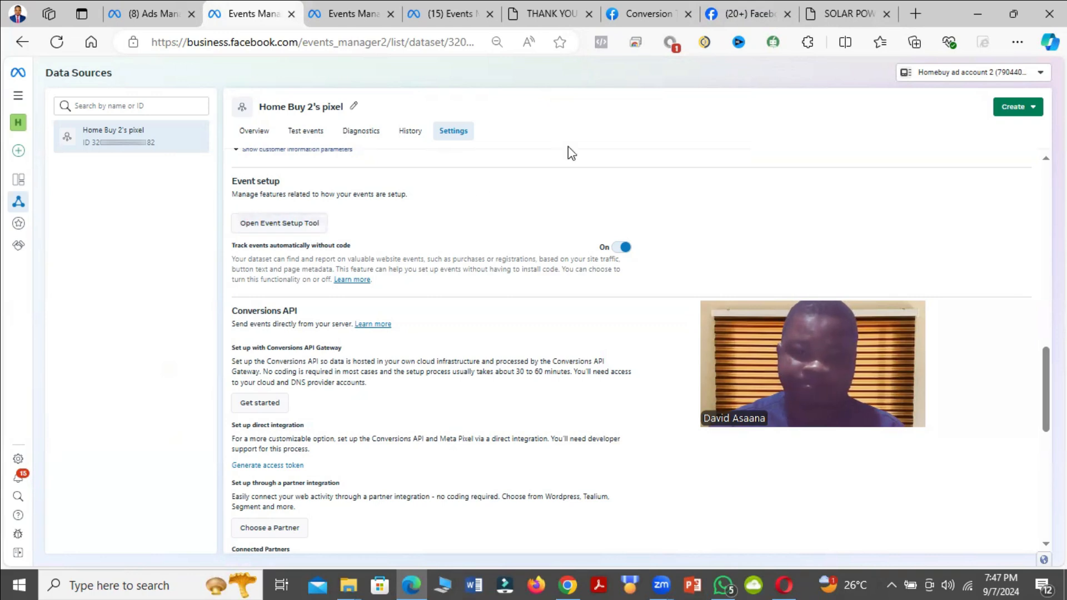
pyautogui.click(289, 223)
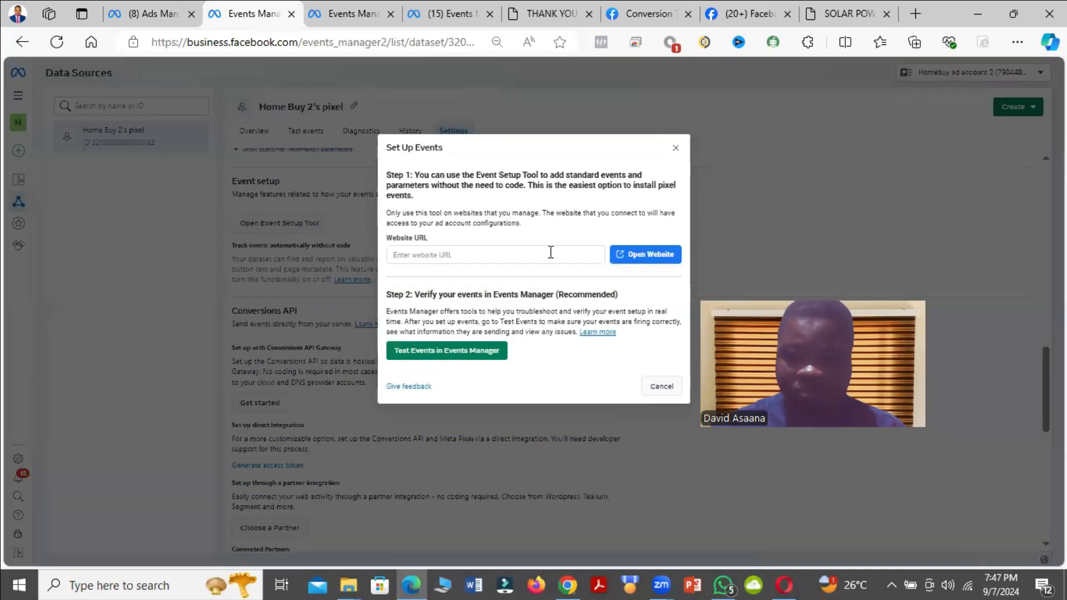
pyautogui.click(443, 253)
pyautogui.rightClick(443, 255)
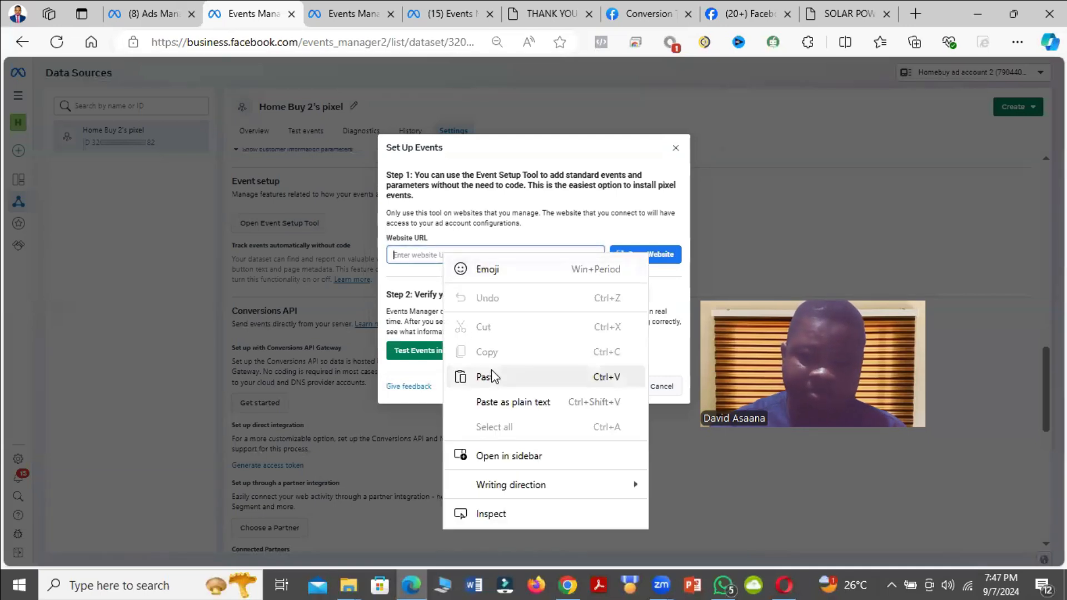
pyautogui.click(491, 375)
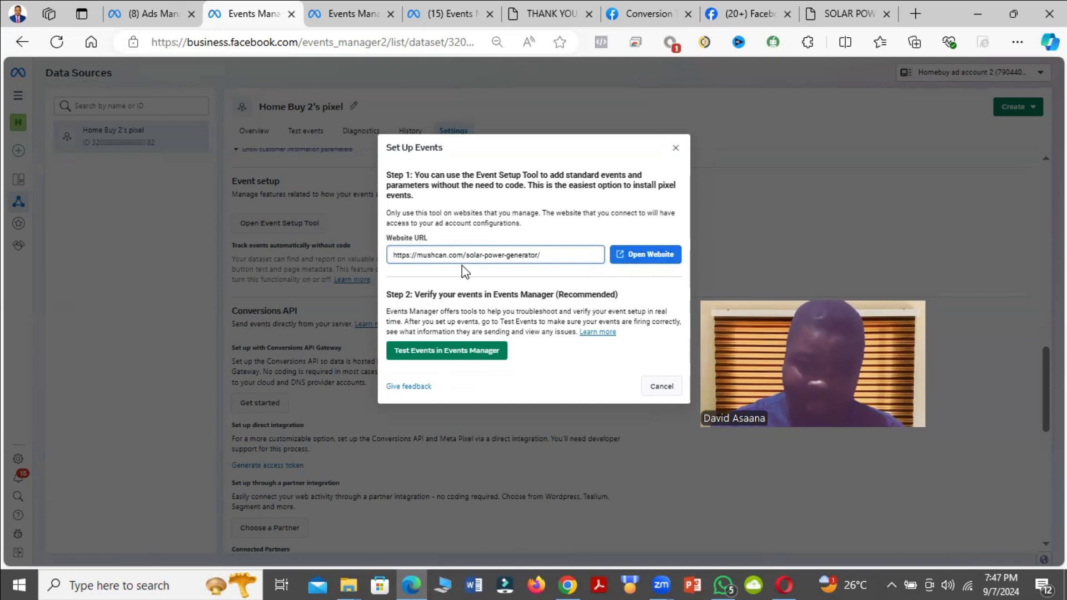
pyautogui.click(640, 262)
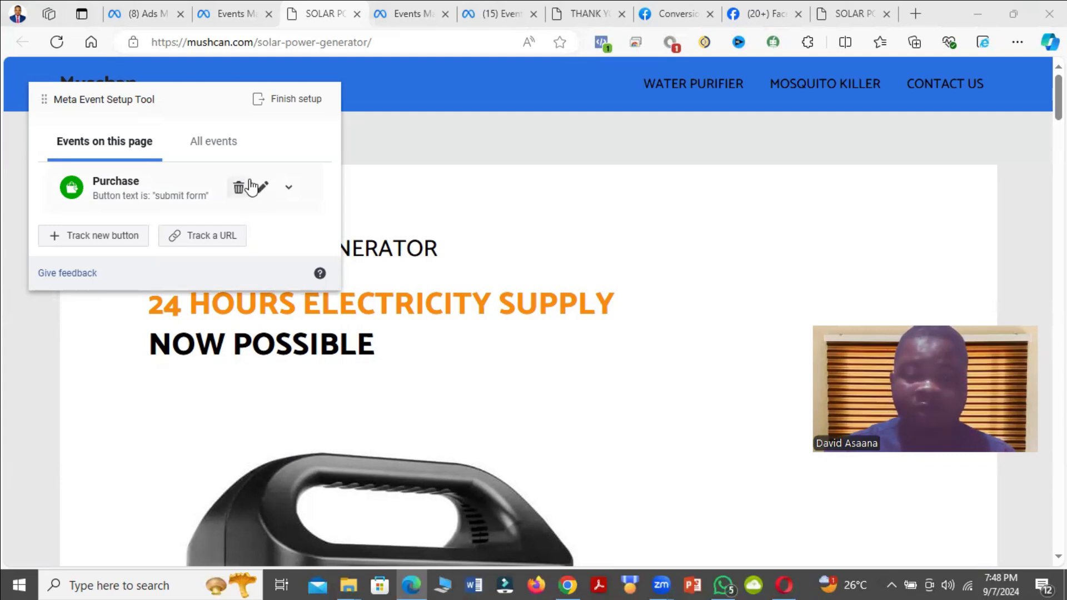
# Delete the existing Purchase event tied to the "submit form" button from this page.
pyautogui.scroll(-2, 502, 369)
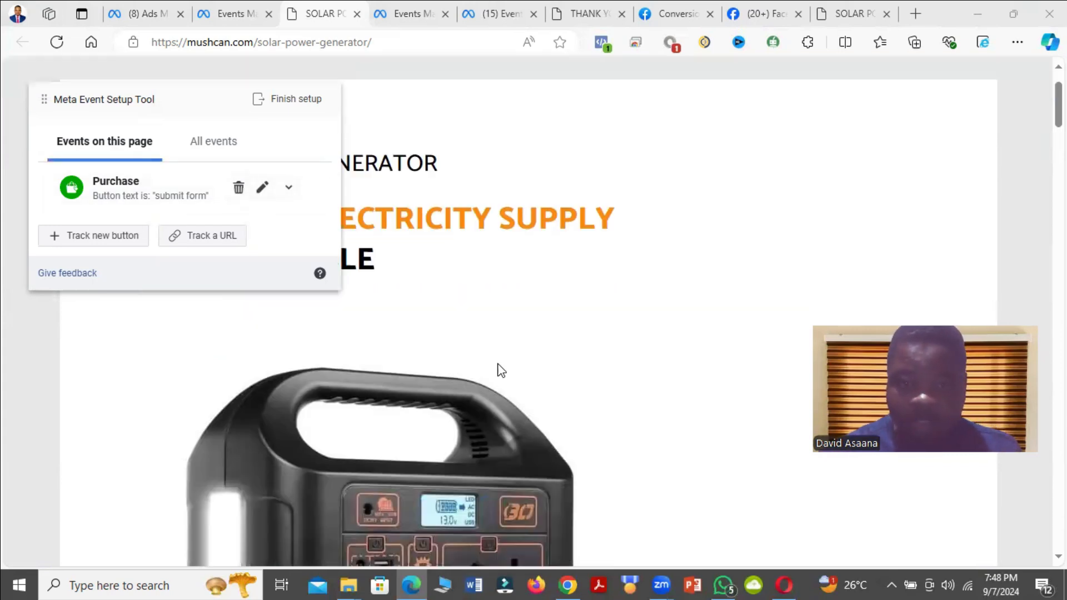
pyautogui.scroll(-15, 502, 370)
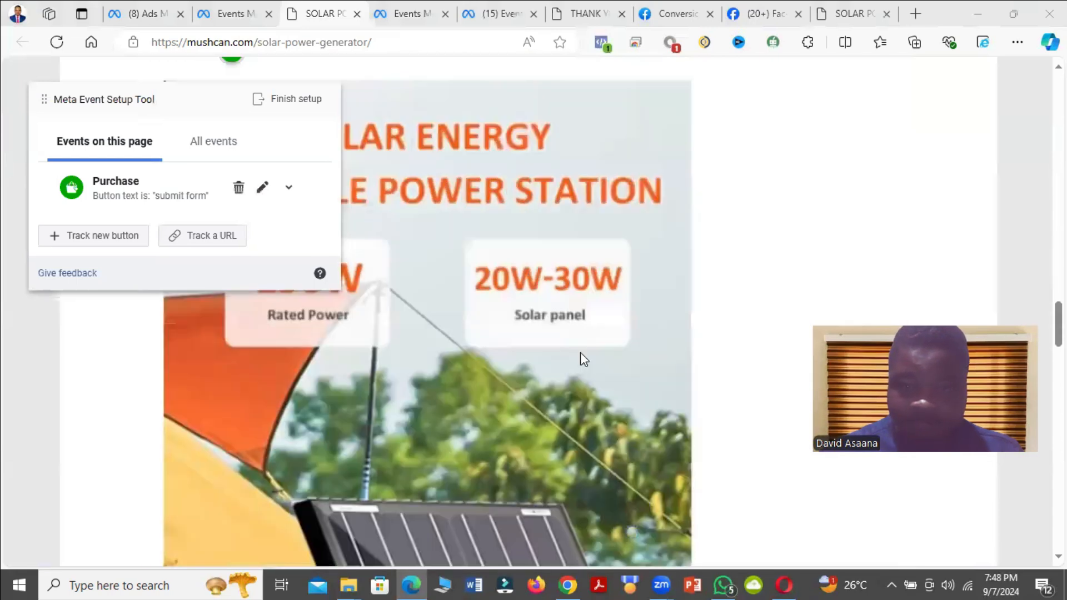
pyautogui.scroll(-15, 580, 353)
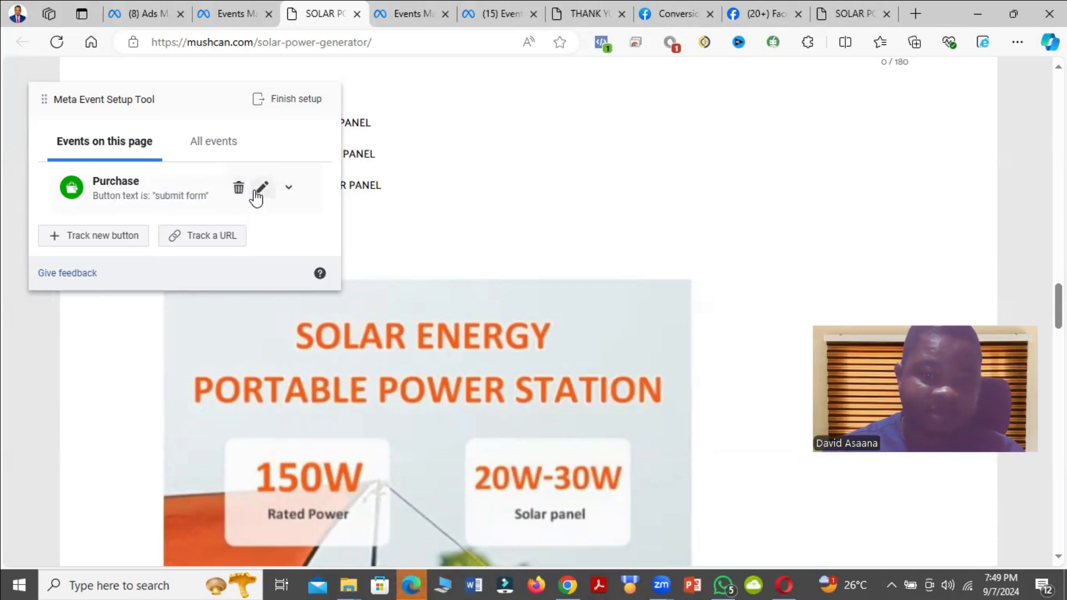
pyautogui.click(239, 193)
pyautogui.click(200, 190)
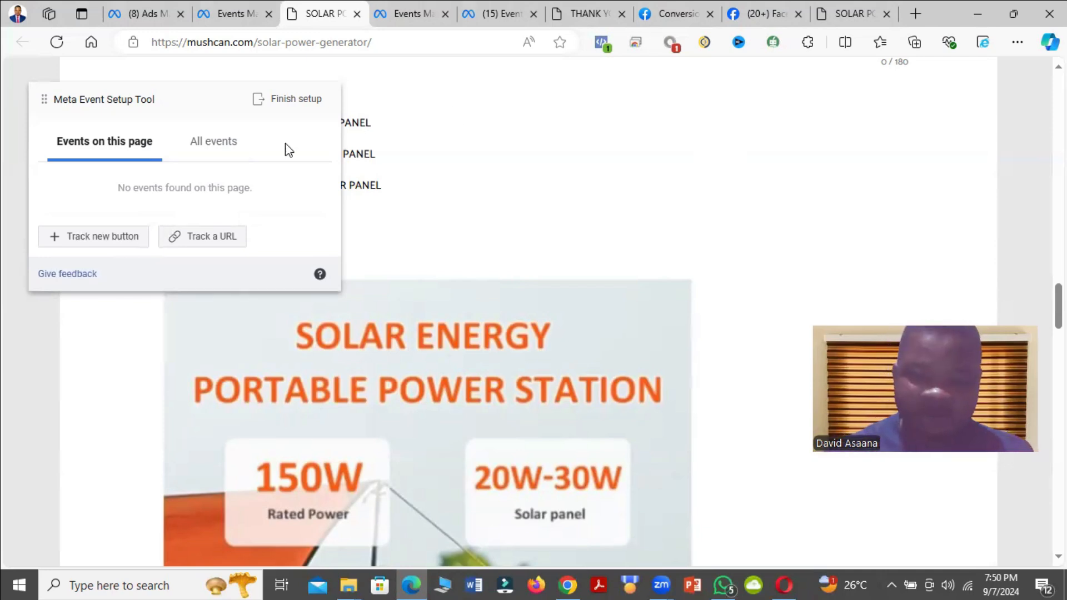
pyautogui.scroll(-15, 364, 165)
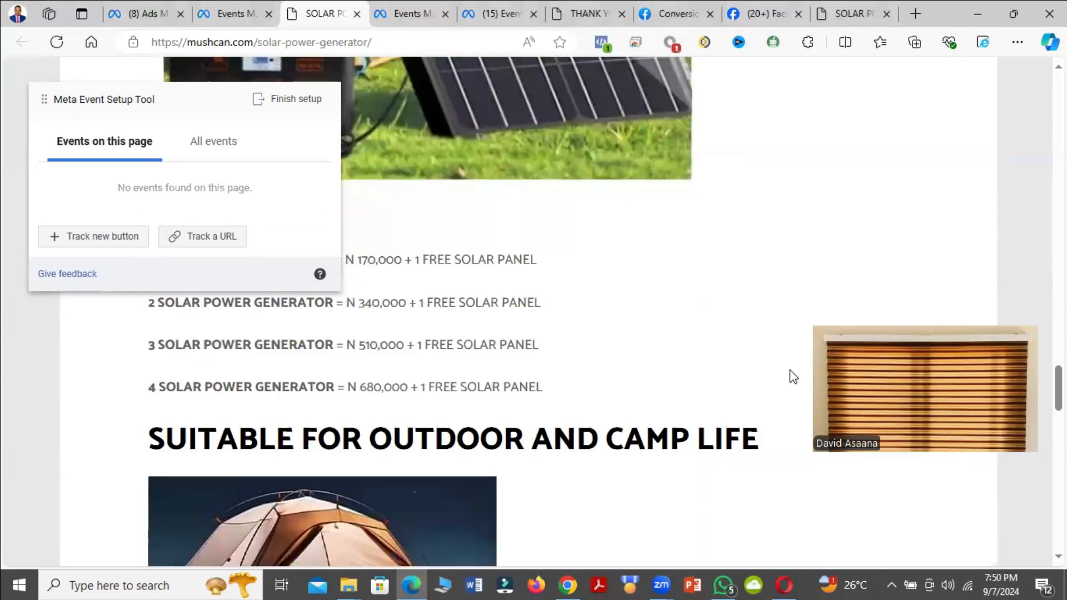
pyautogui.scroll(-6, 416, 269)
pyautogui.scroll(-1, 187, 207)
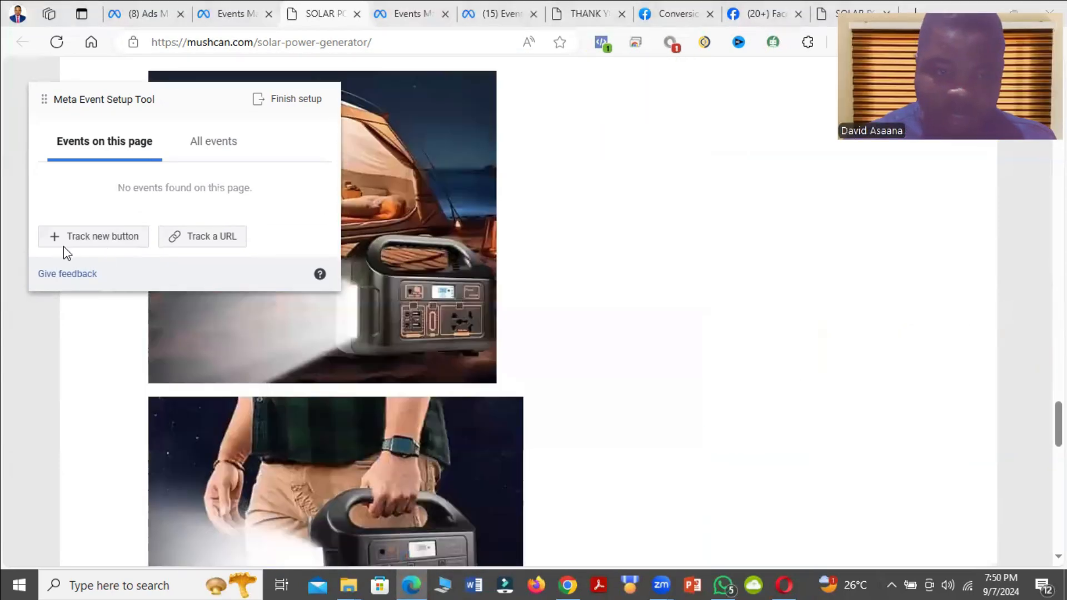
pyautogui.scroll(-4, 333, 333)
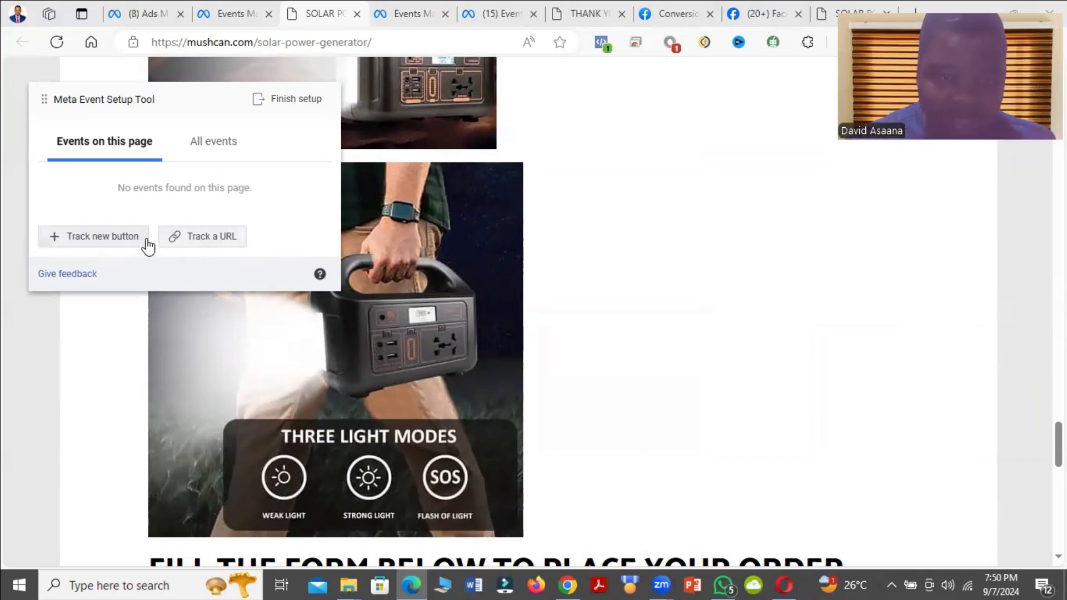
pyautogui.scroll(-10, 710, 336)
pyautogui.scroll(5, 398, 386)
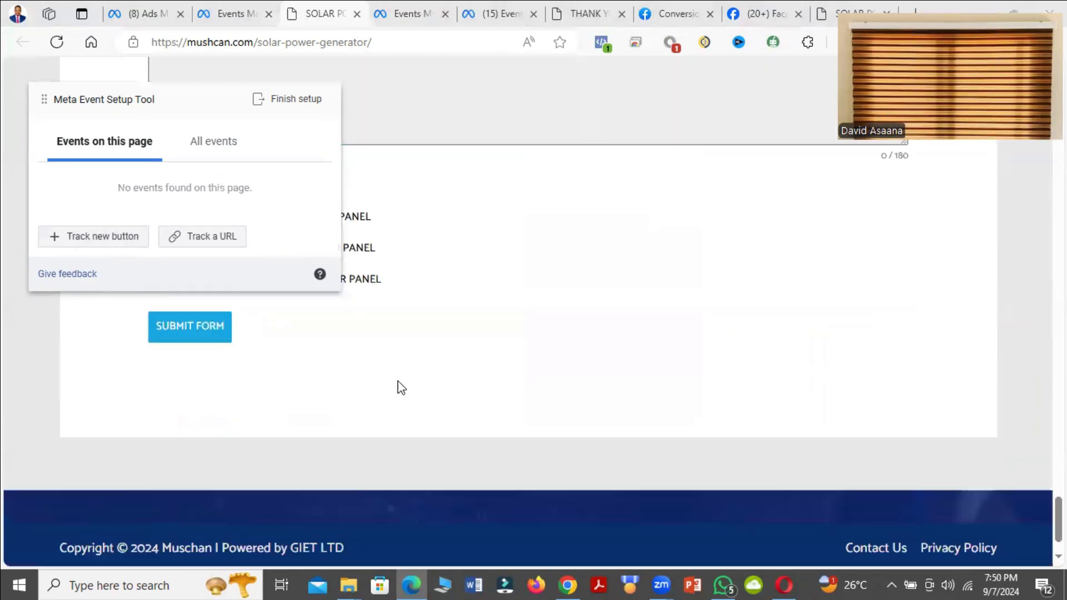
pyautogui.scroll(-3, 209, 500)
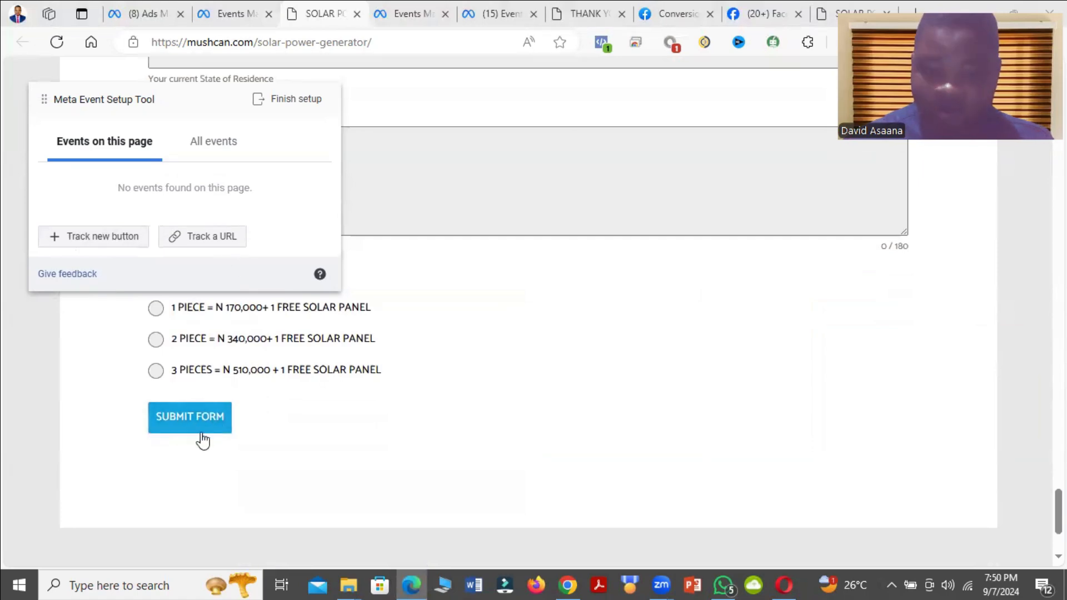
pyautogui.click(108, 236)
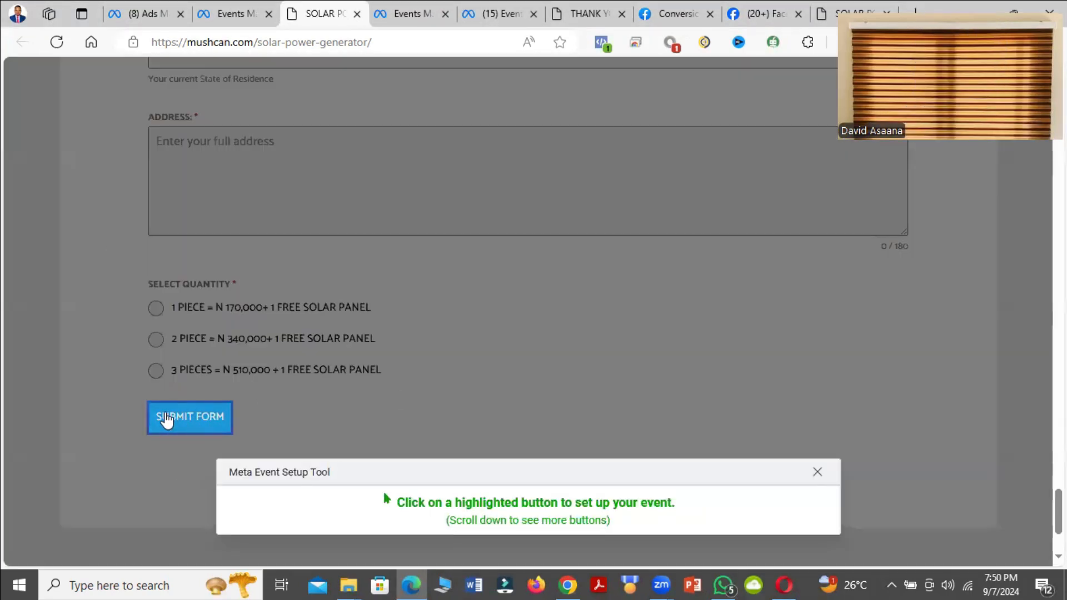
pyautogui.click(207, 418)
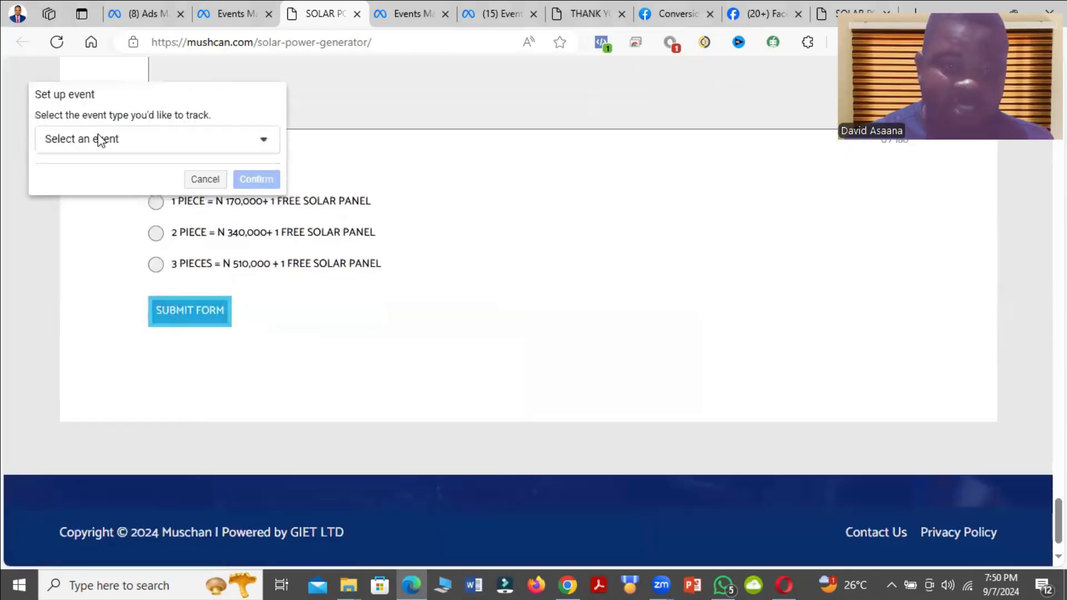
pyautogui.click(155, 138)
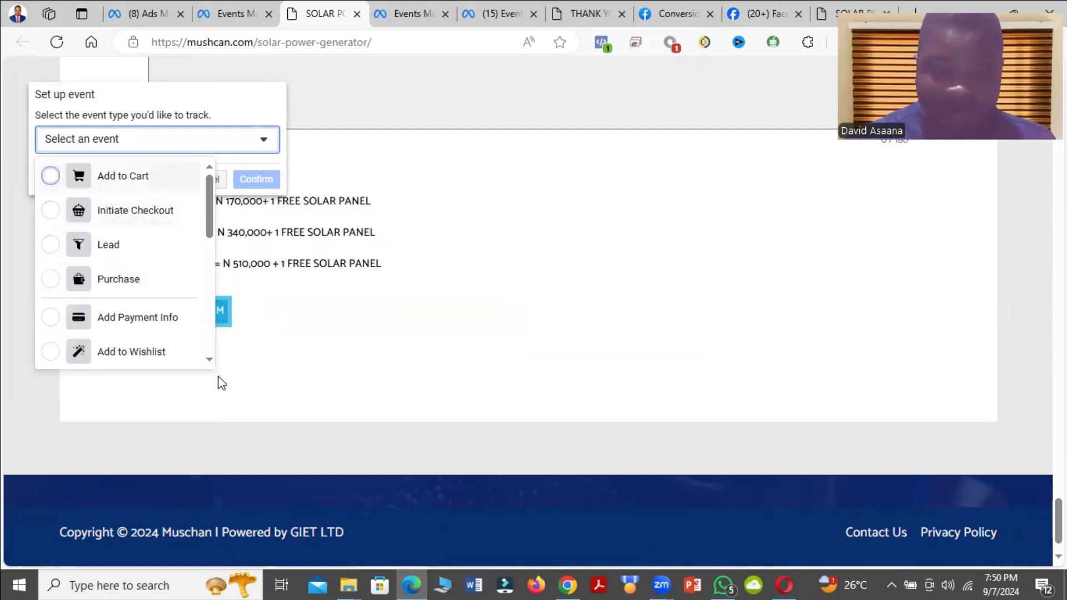
pyautogui.click(336, 356)
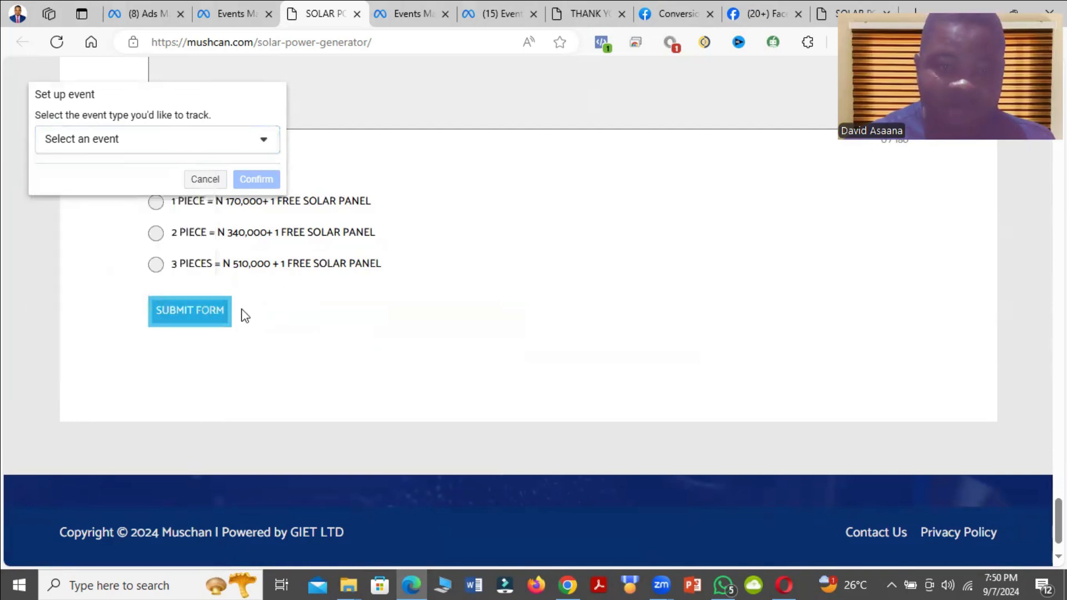
pyautogui.click(205, 179)
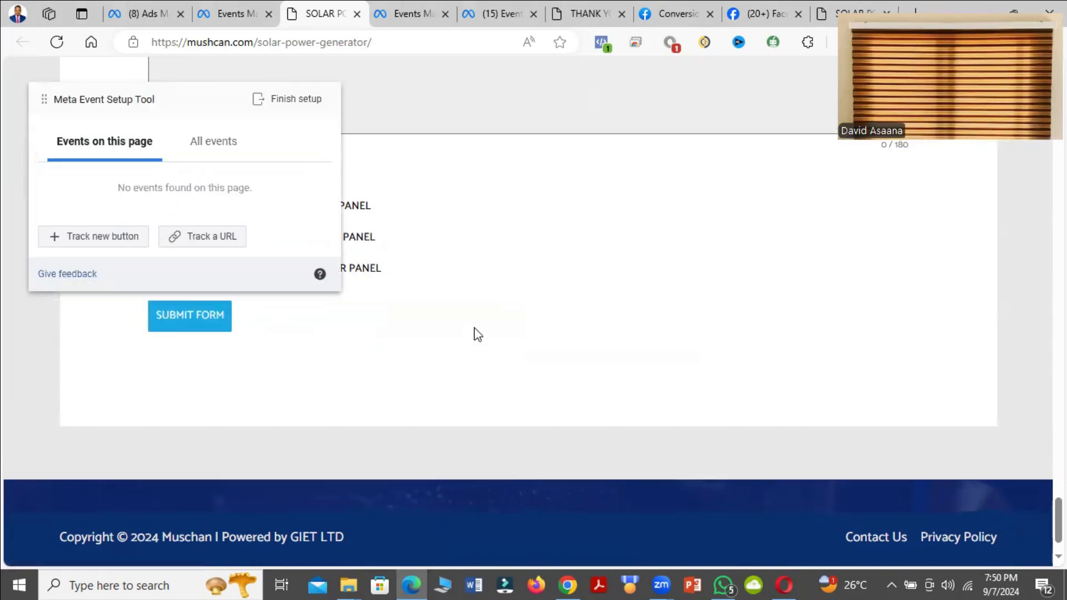
# Choose the 1-piece quantity in the order form and fill in the customer's contact details from the saved personal info.
pyautogui.scroll(4, 527, 178)
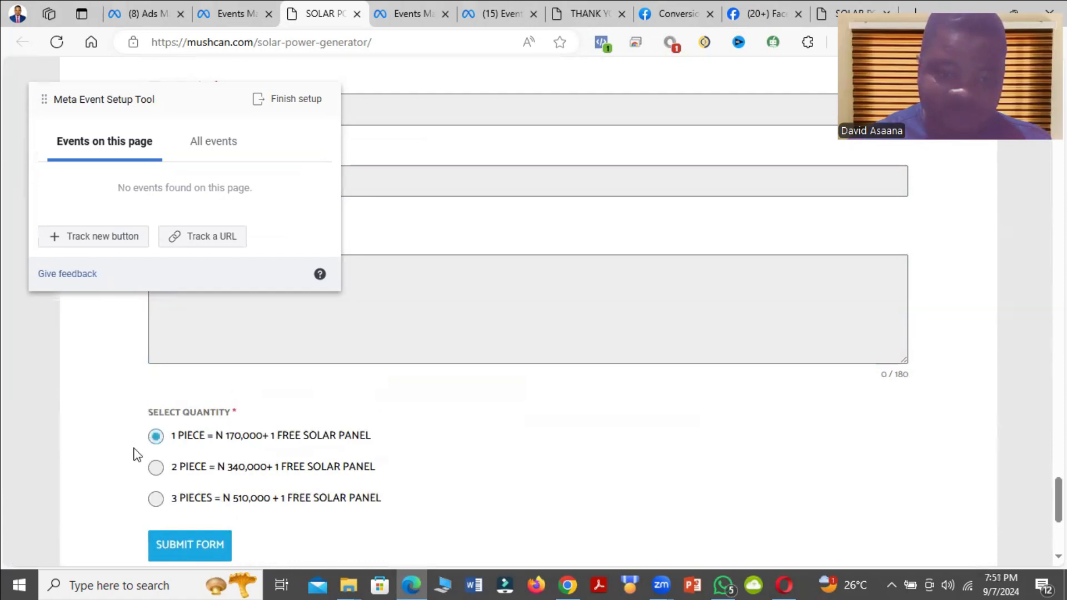
pyautogui.click(205, 546)
pyautogui.scroll(-6, 400, 356)
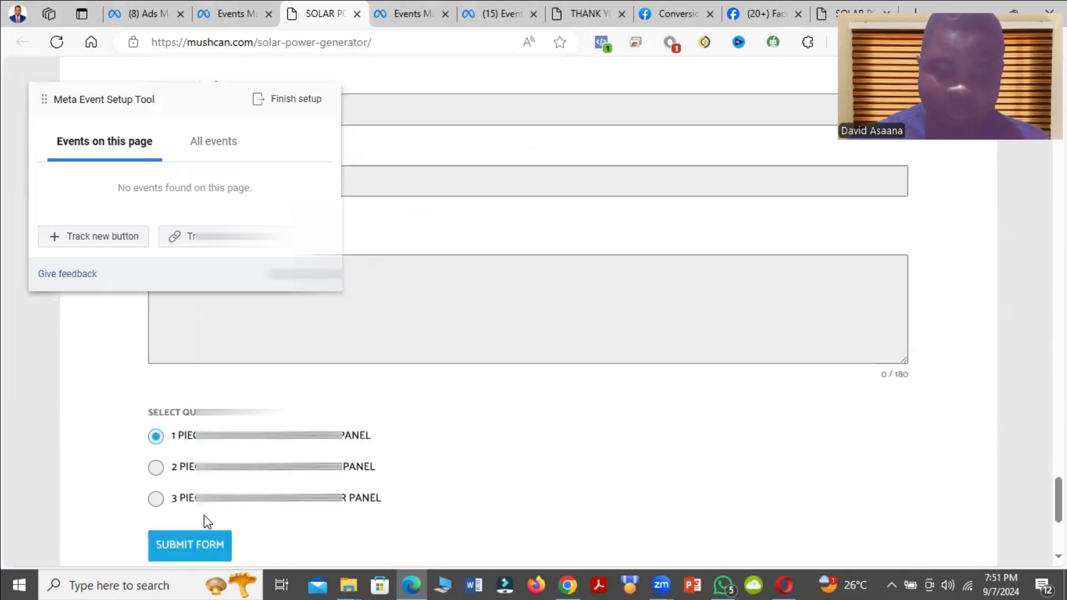
pyautogui.scroll(5, 376, 460)
pyautogui.click(295, 412)
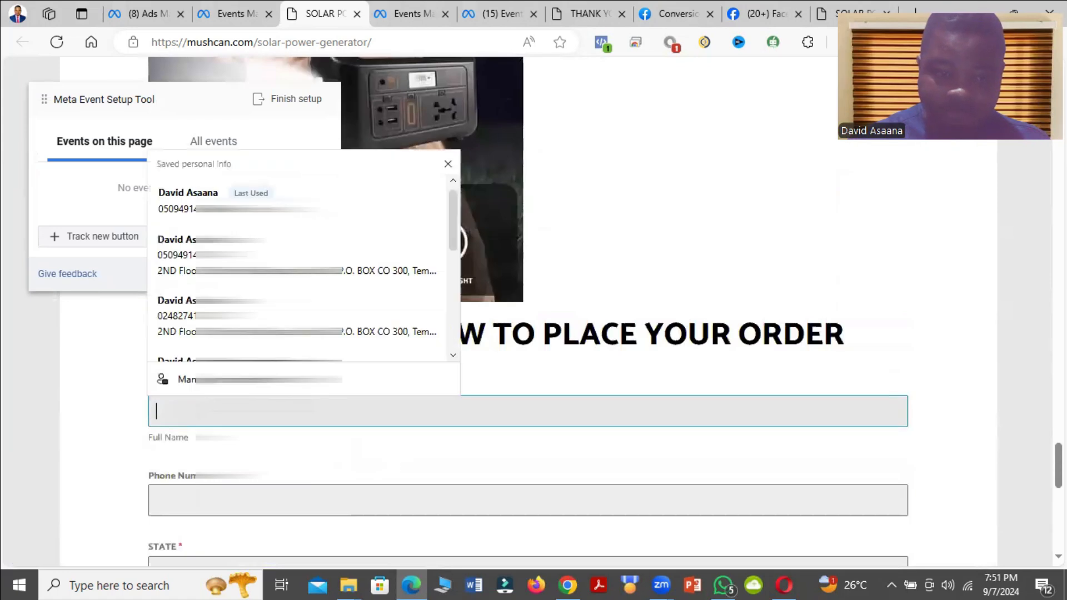
pyautogui.press('Return')
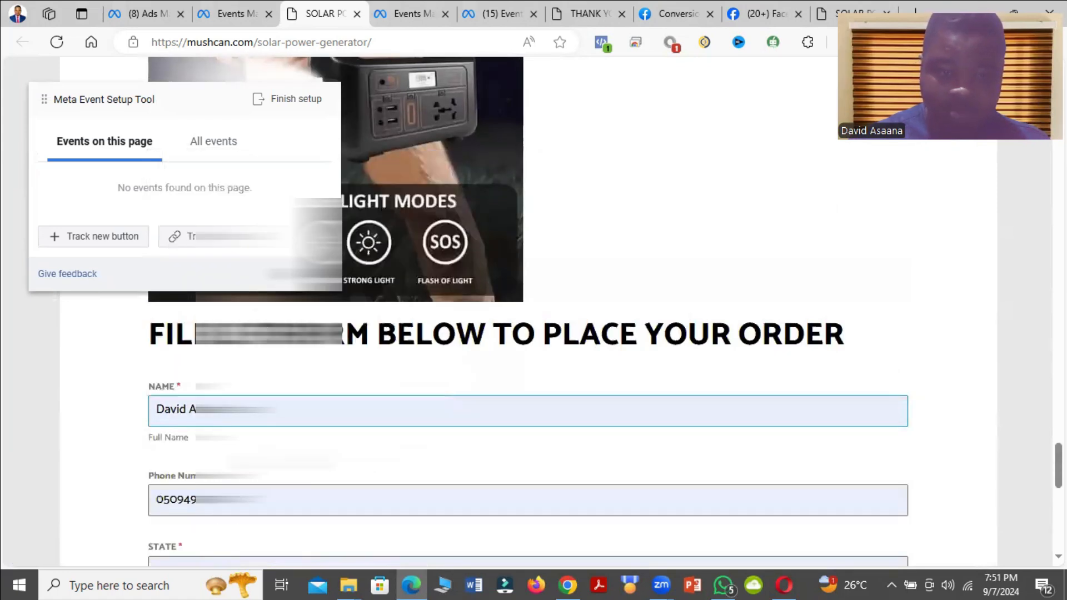
# Append "-test" to the customer's full name, apply the matching saved details and submit the order form.
pyautogui.scroll(-1, 528, 333)
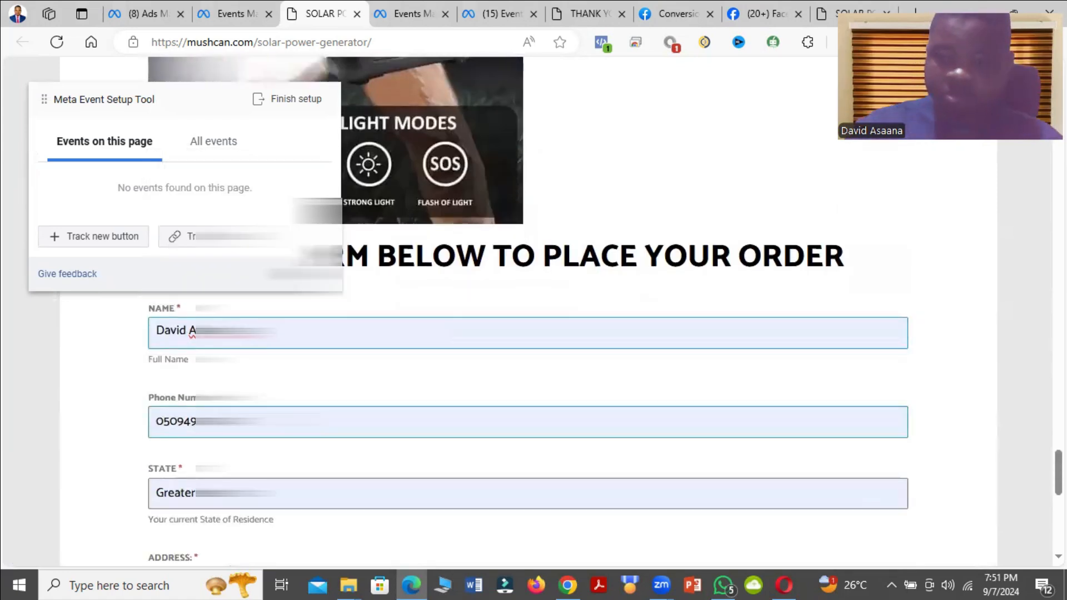
pyautogui.click(289, 332)
pyautogui.write('-test')
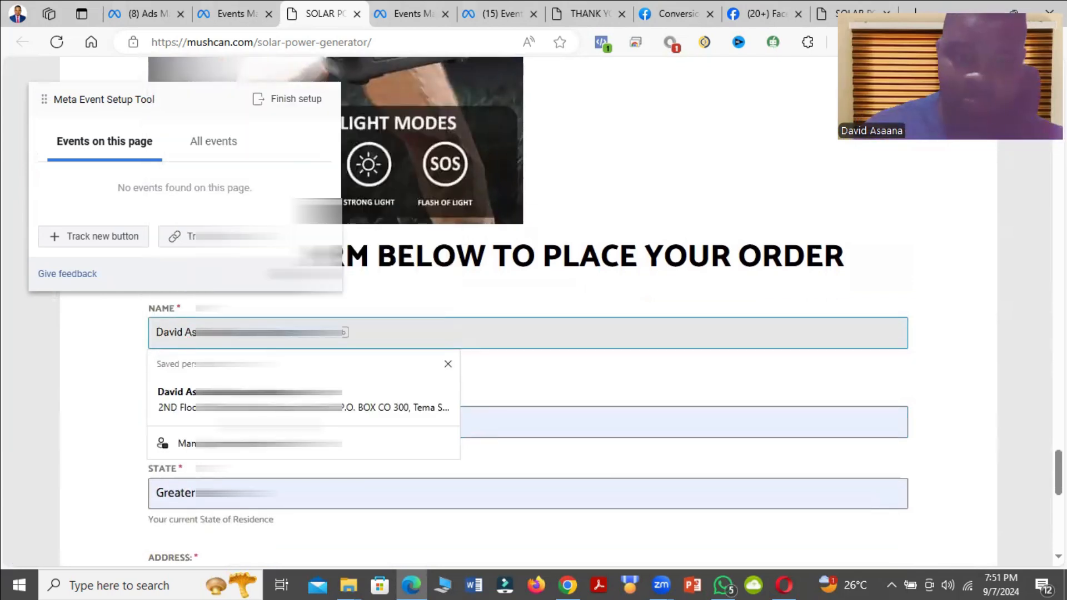
pyautogui.press('Down')
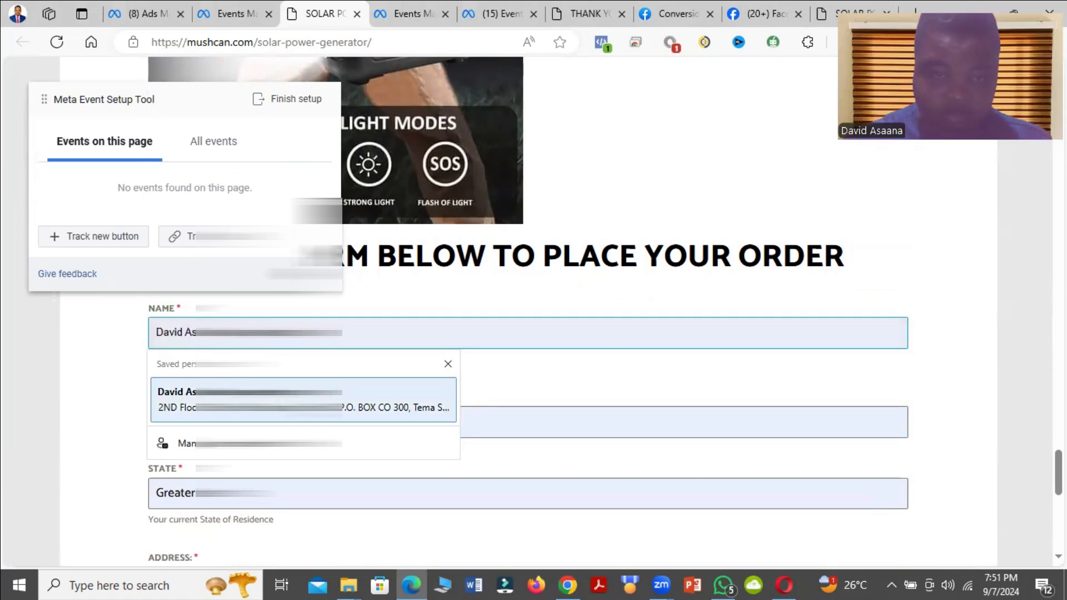
pyautogui.press('Return')
pyautogui.scroll(-8, 528, 305)
pyautogui.scroll(3, 187, 423)
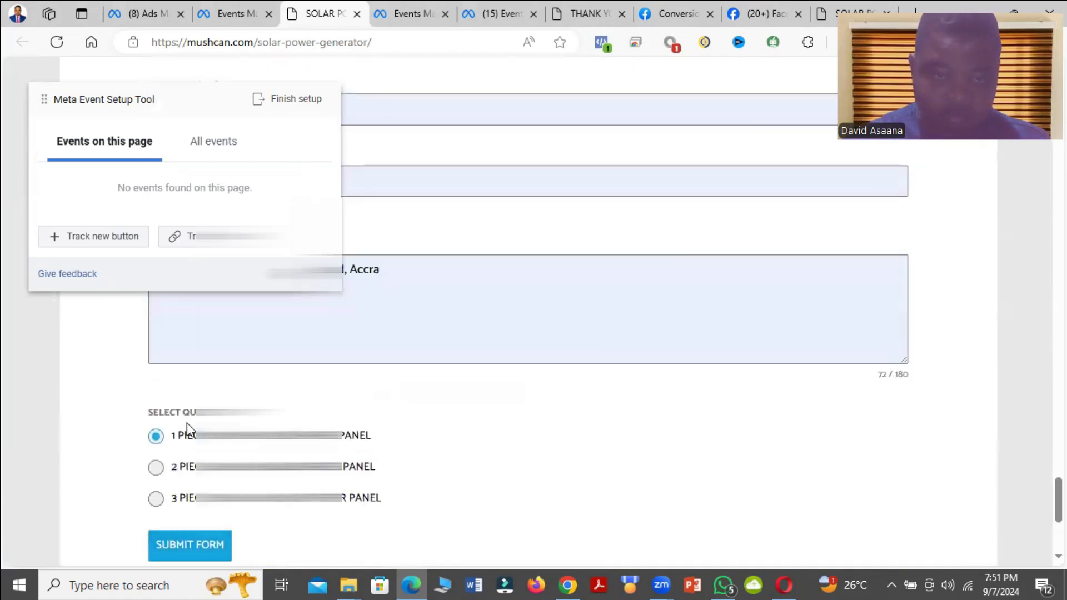
pyautogui.click(198, 550)
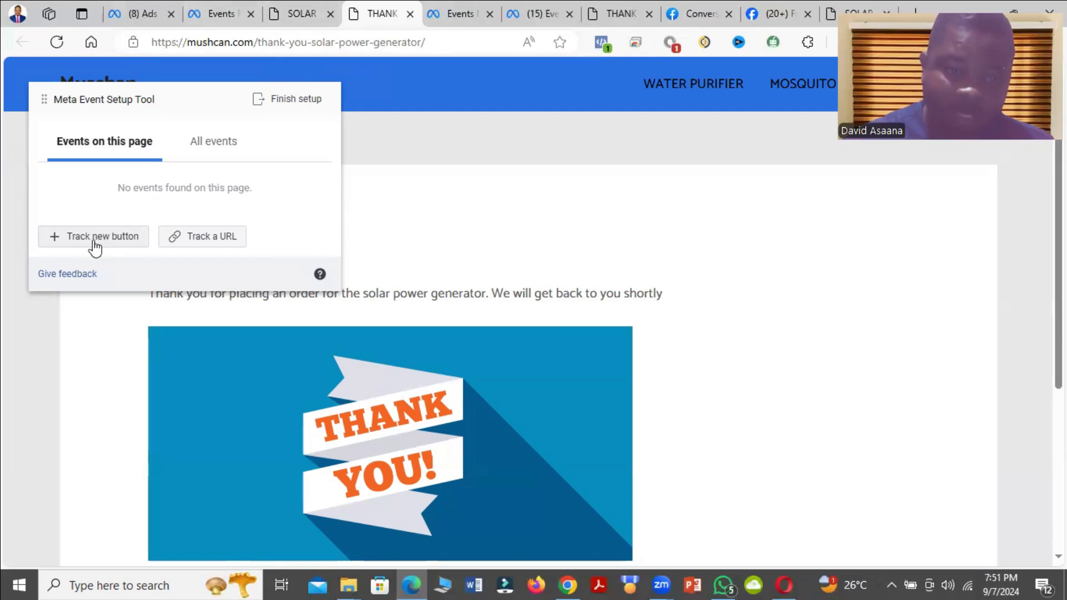
pyautogui.click(226, 240)
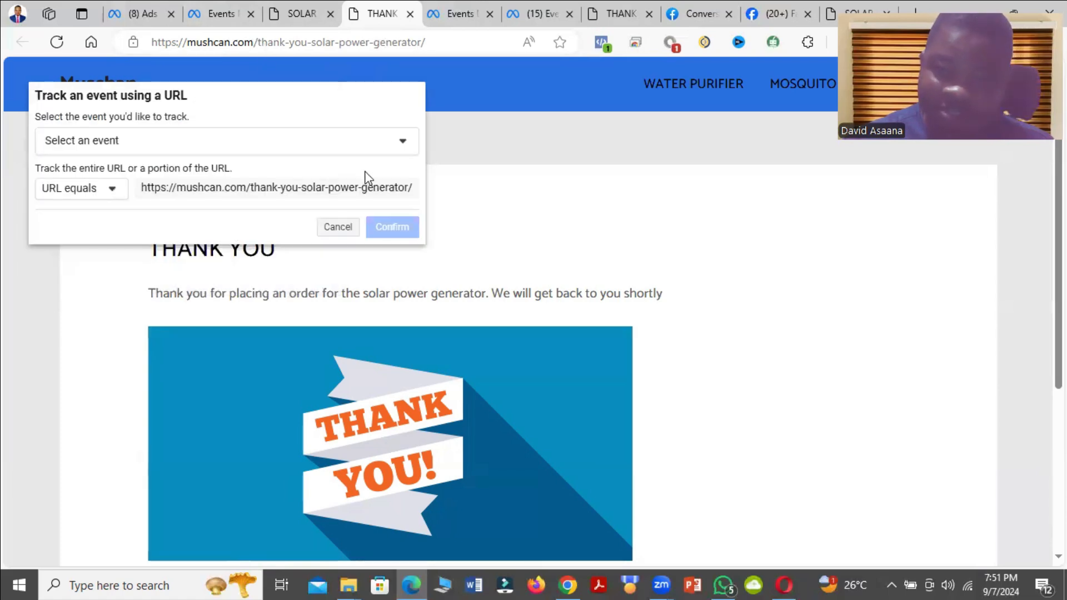
pyautogui.click(98, 191)
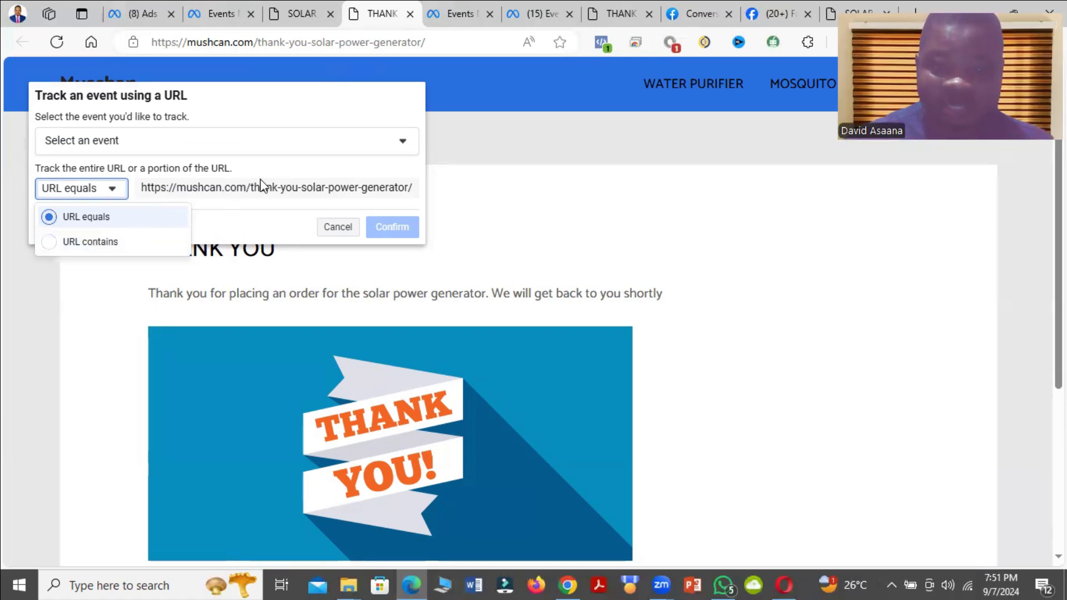
pyautogui.click(88, 242)
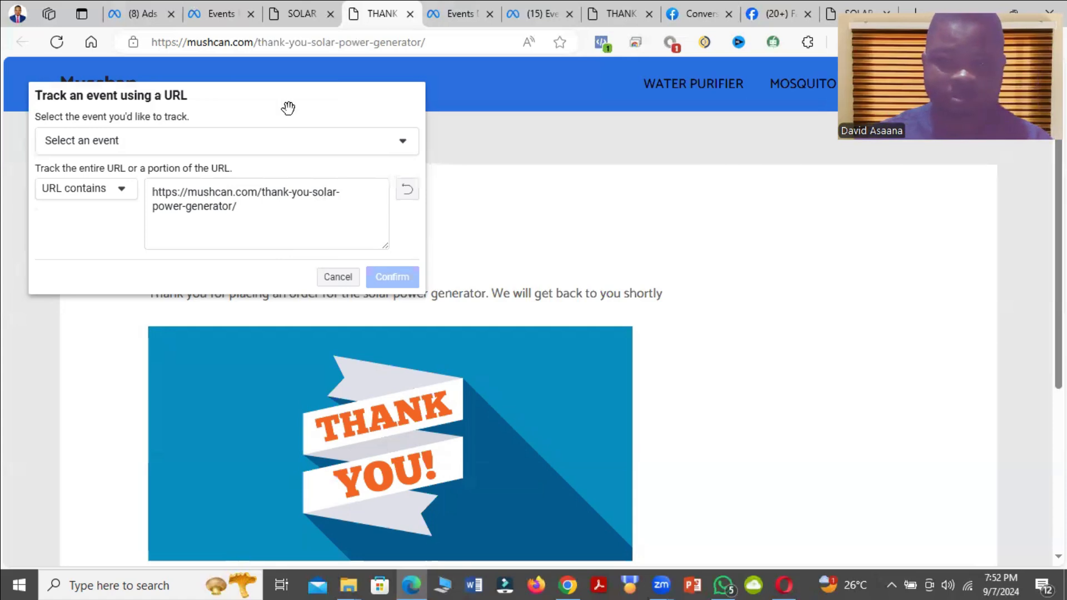
pyautogui.click(295, 142)
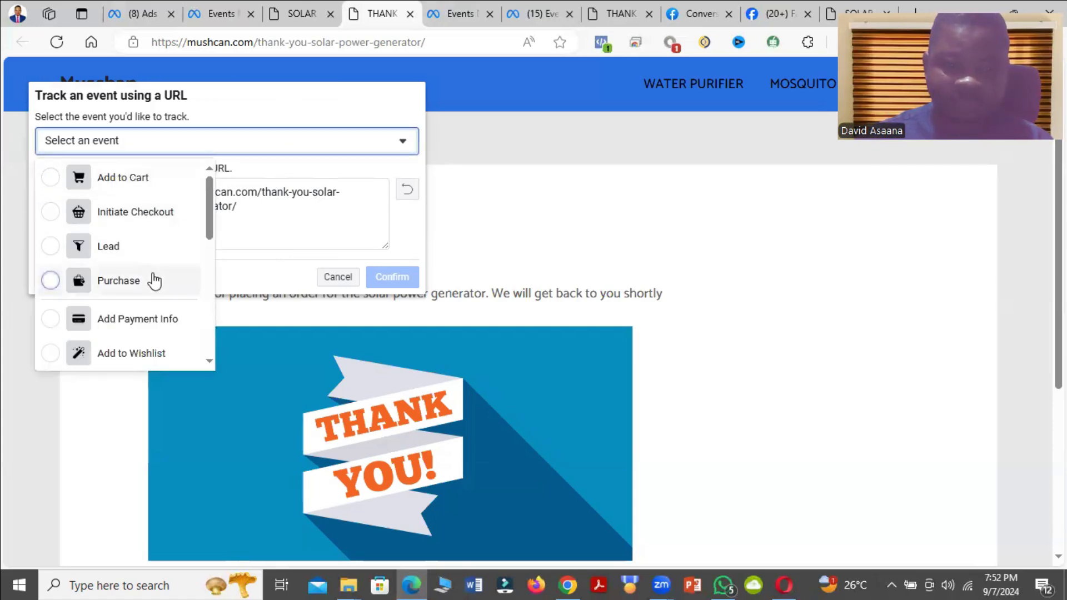
pyautogui.click(110, 280)
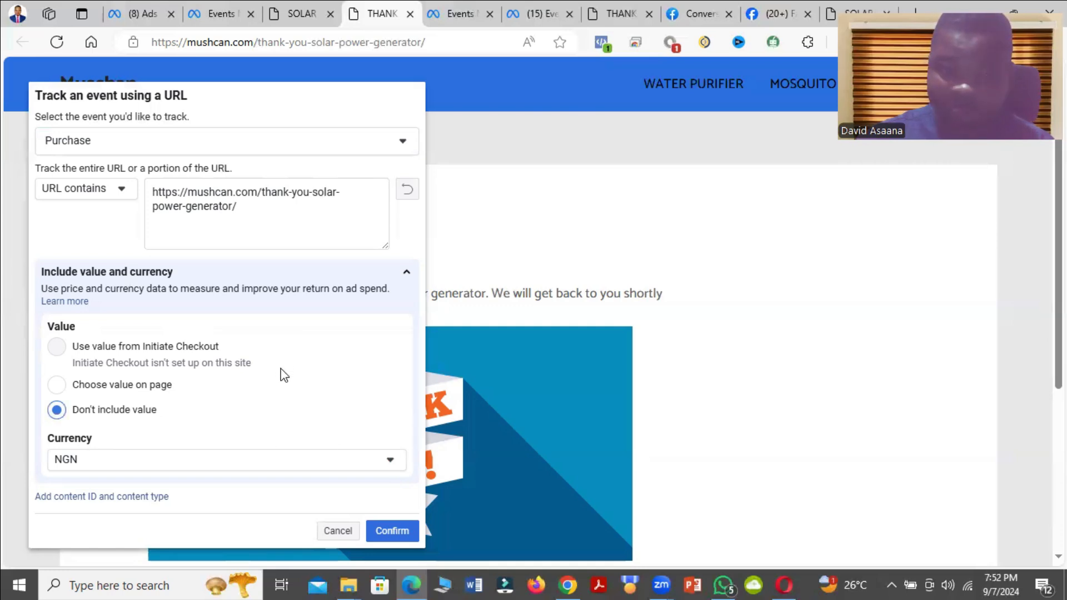
# Try the option to choose the Purchase value on the page, and switch back to not including a value.
pyautogui.scroll(-3, 280, 369)
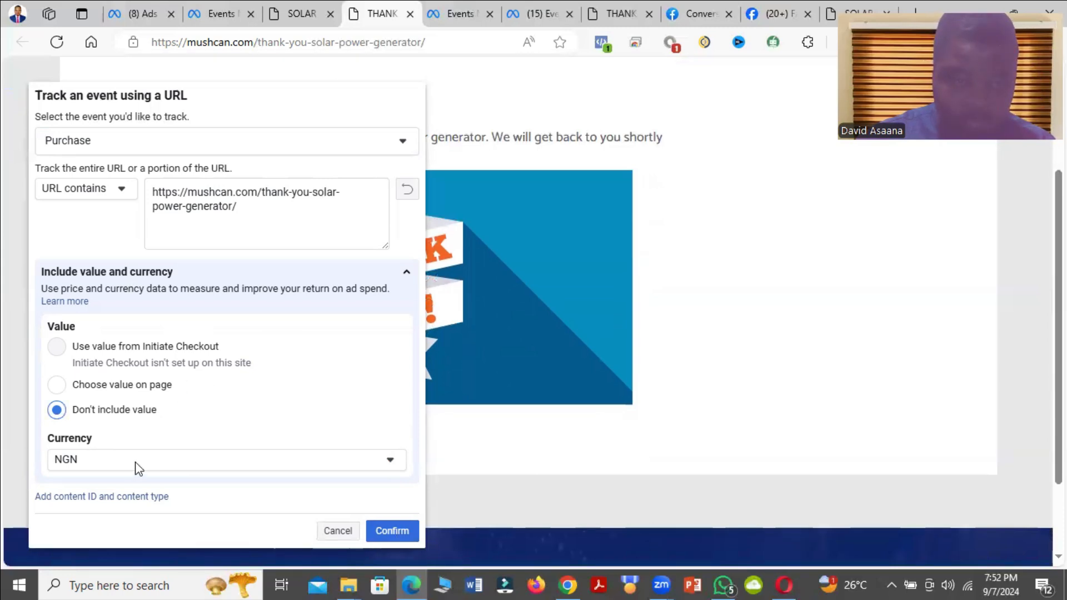
pyautogui.click(56, 385)
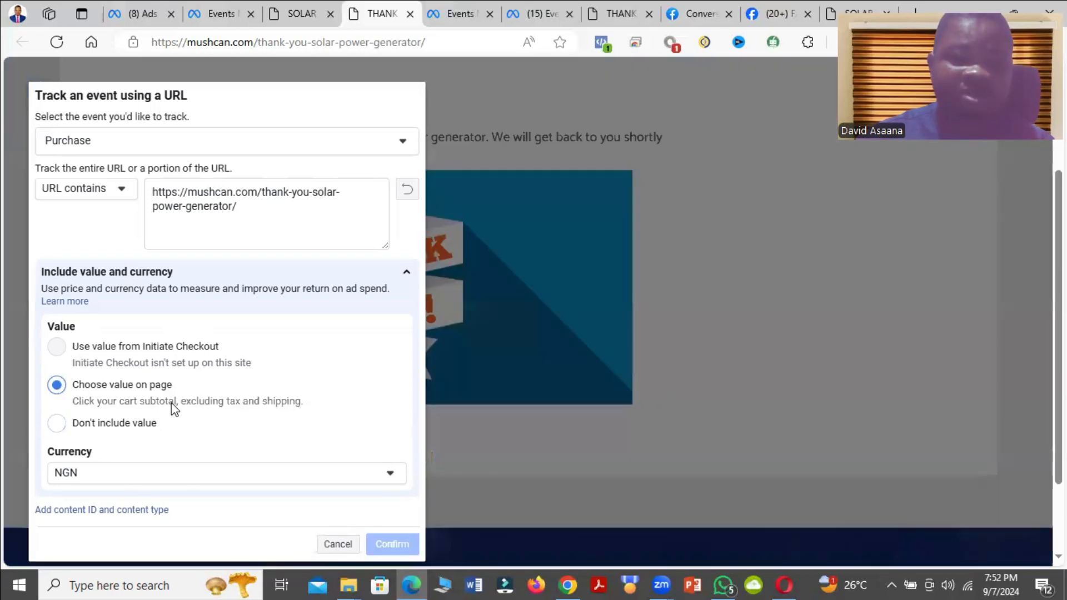
pyautogui.scroll(-1, 173, 409)
pyautogui.scroll(-1, 239, 386)
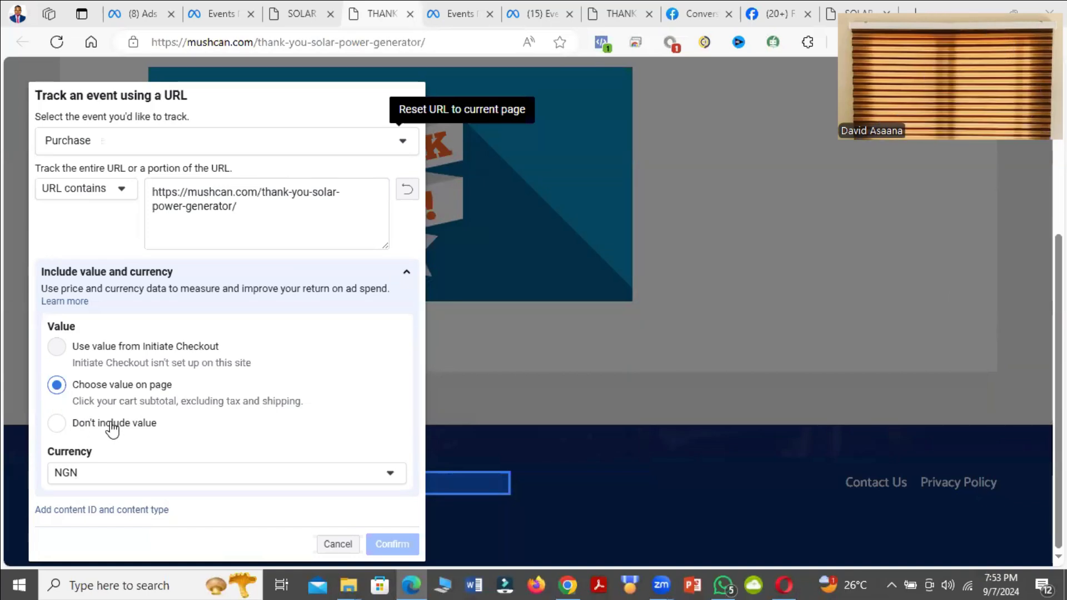
pyautogui.click(57, 427)
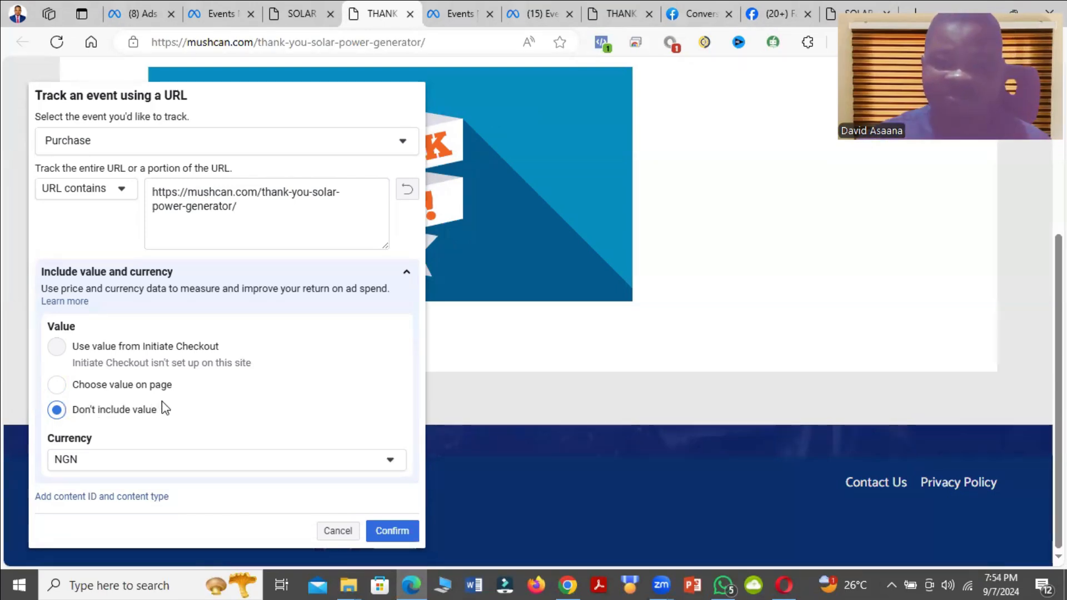
# Look through the available event types, keep Purchase selected and confirm the URL event for the thank-you page.
pyautogui.click(394, 538)
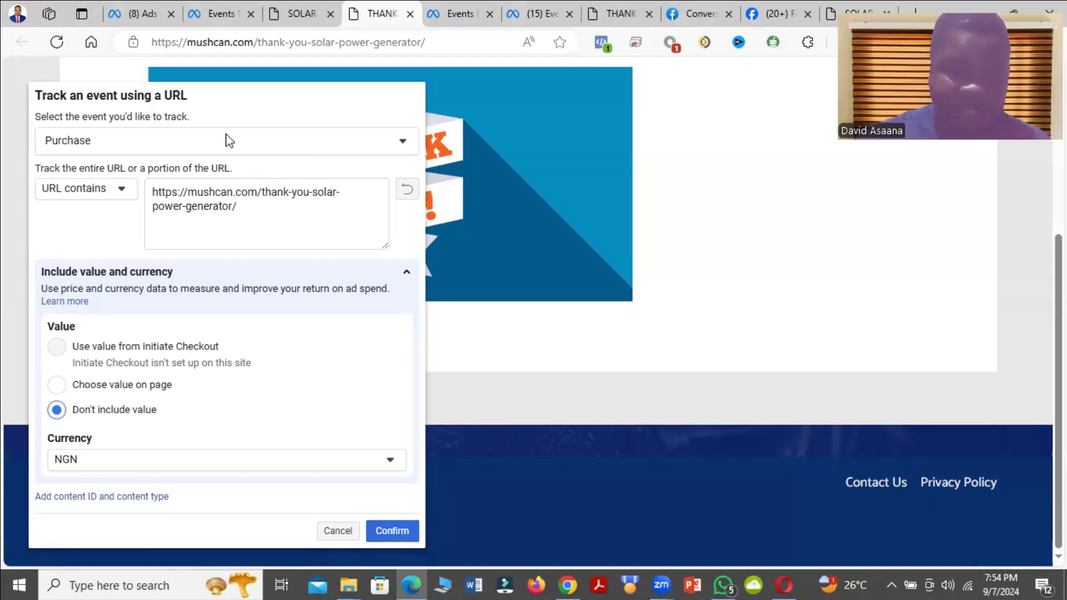
pyautogui.click(246, 141)
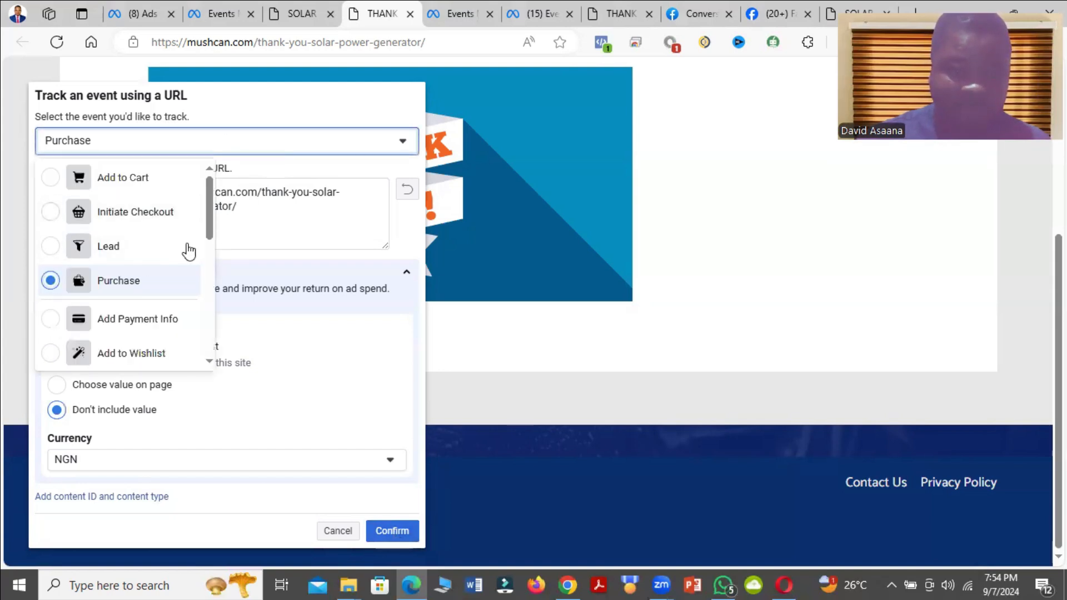
pyautogui.scroll(-1, 166, 314)
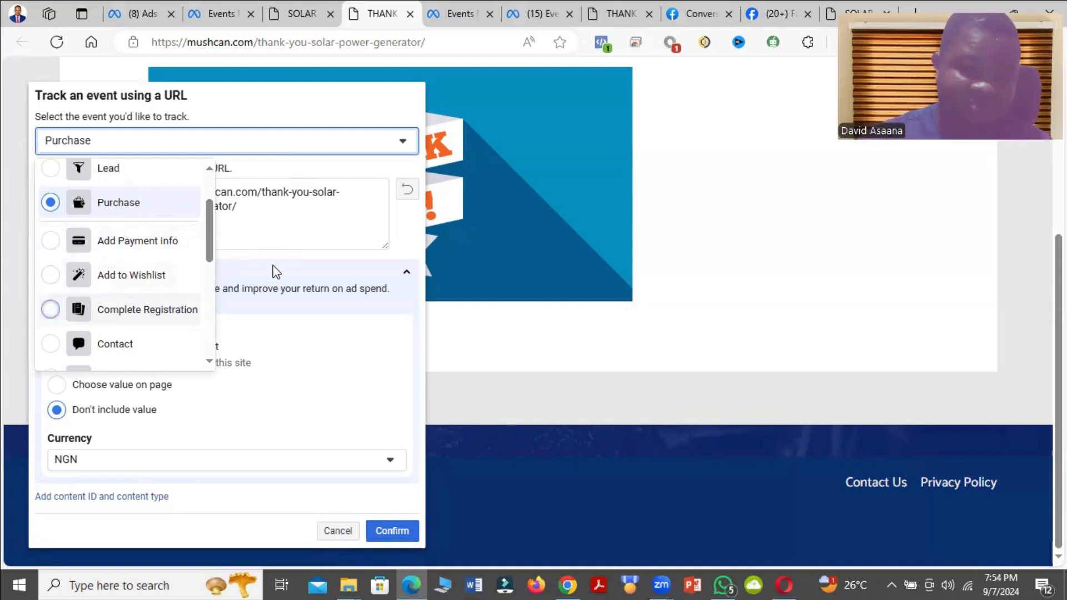
pyautogui.click(298, 262)
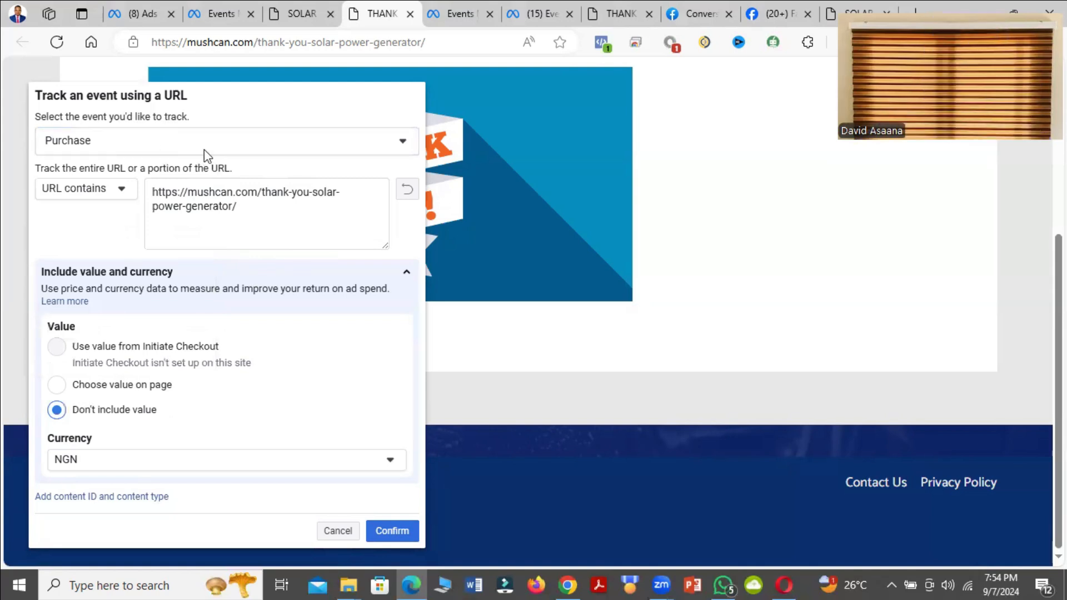
pyautogui.click(391, 530)
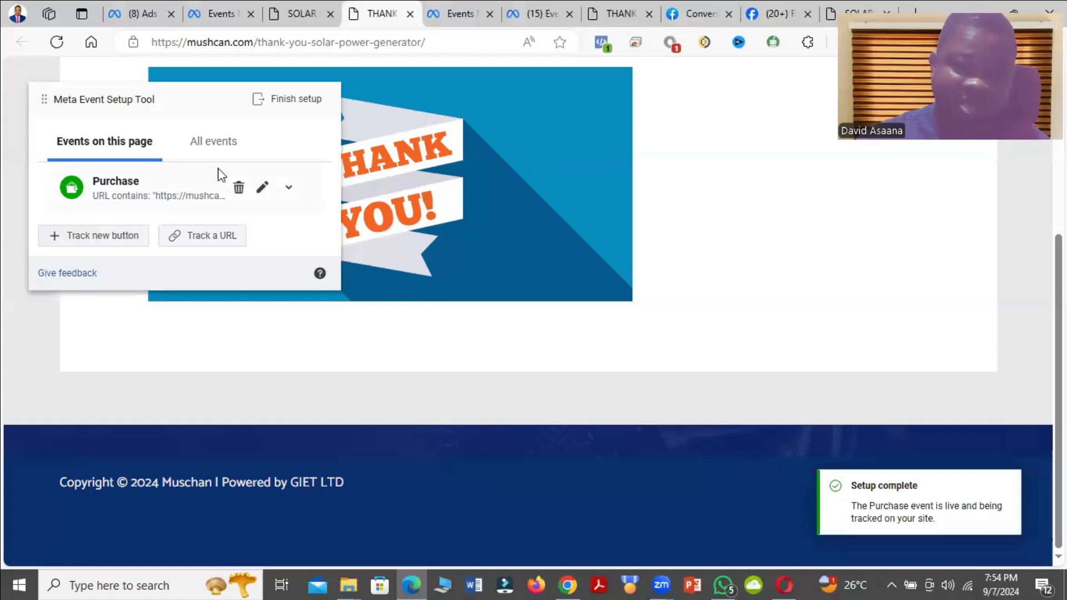
# Return to the solar power generator order page, choose the 1-piece quantity and try to submit the form without customer details.
pyautogui.click(542, 12)
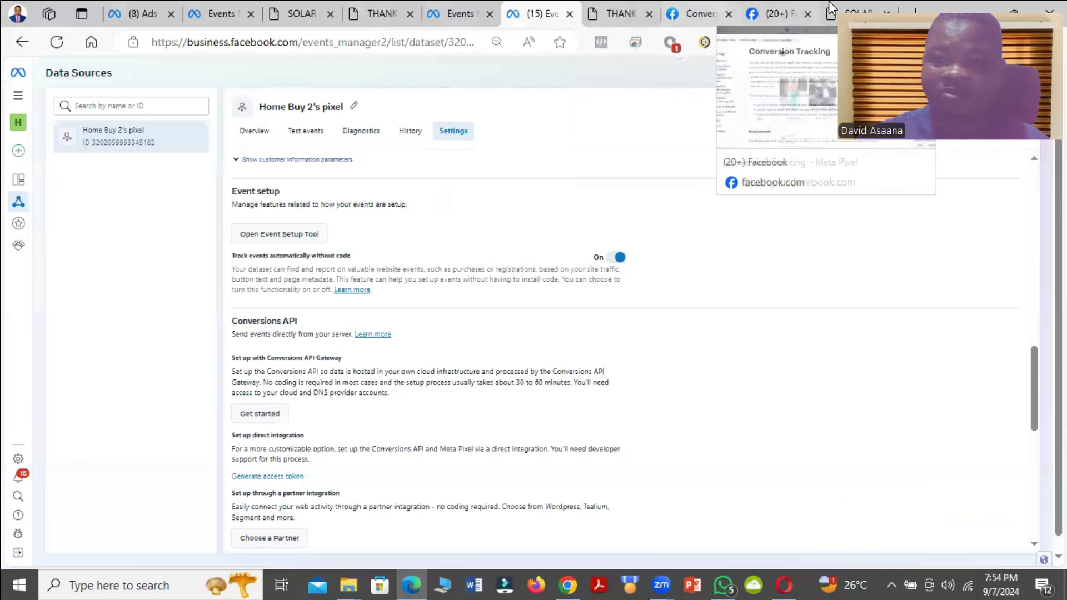
pyautogui.click(853, 12)
pyautogui.scroll(5, 515, 274)
pyautogui.scroll(-15, 507, 278)
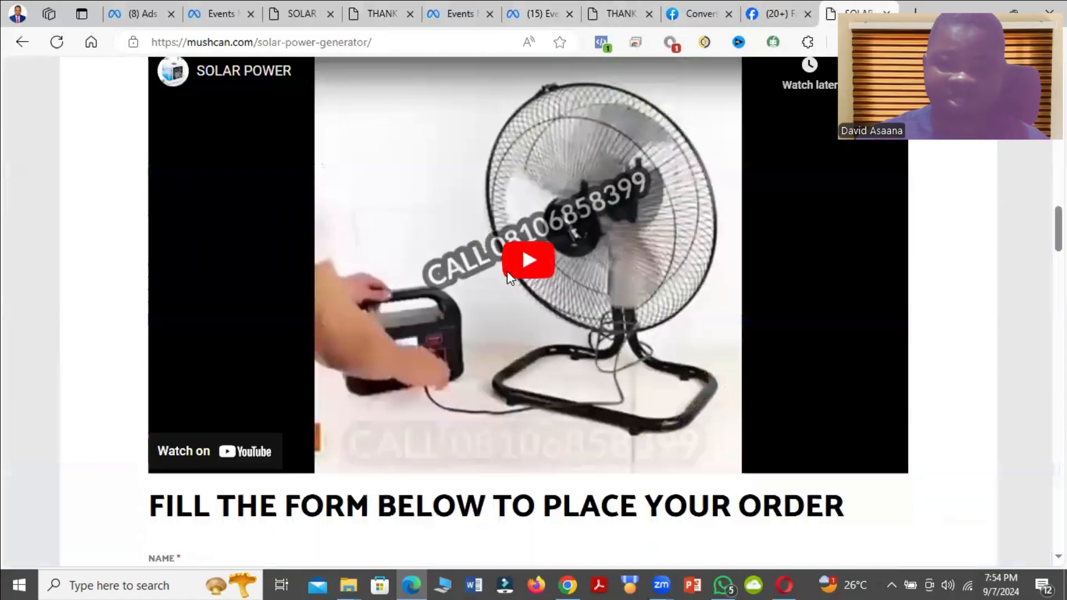
pyautogui.scroll(5, 270, 161)
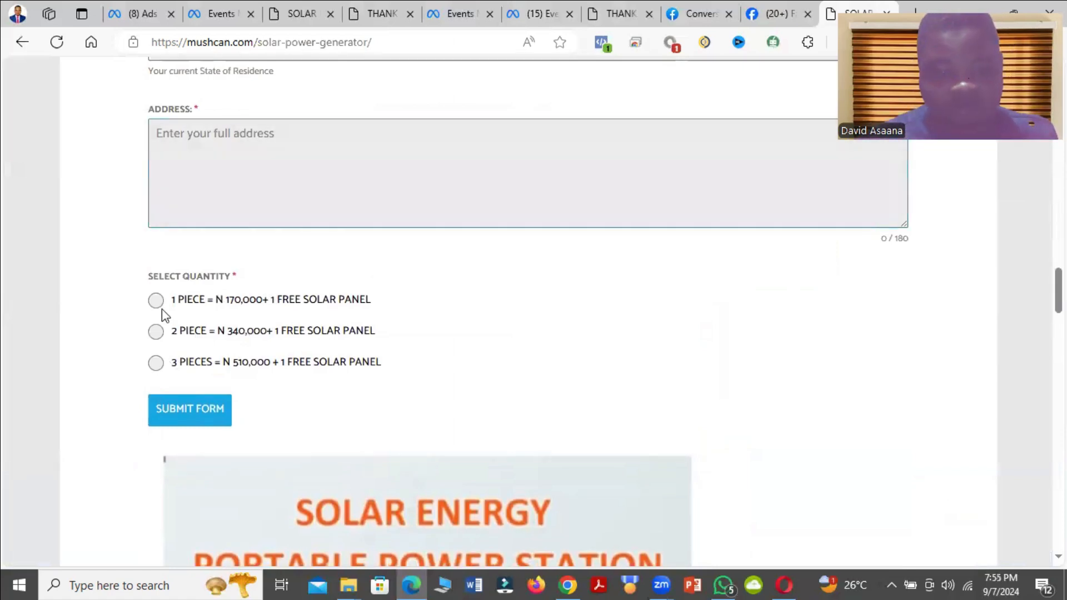
pyautogui.scroll(1, 496, 195)
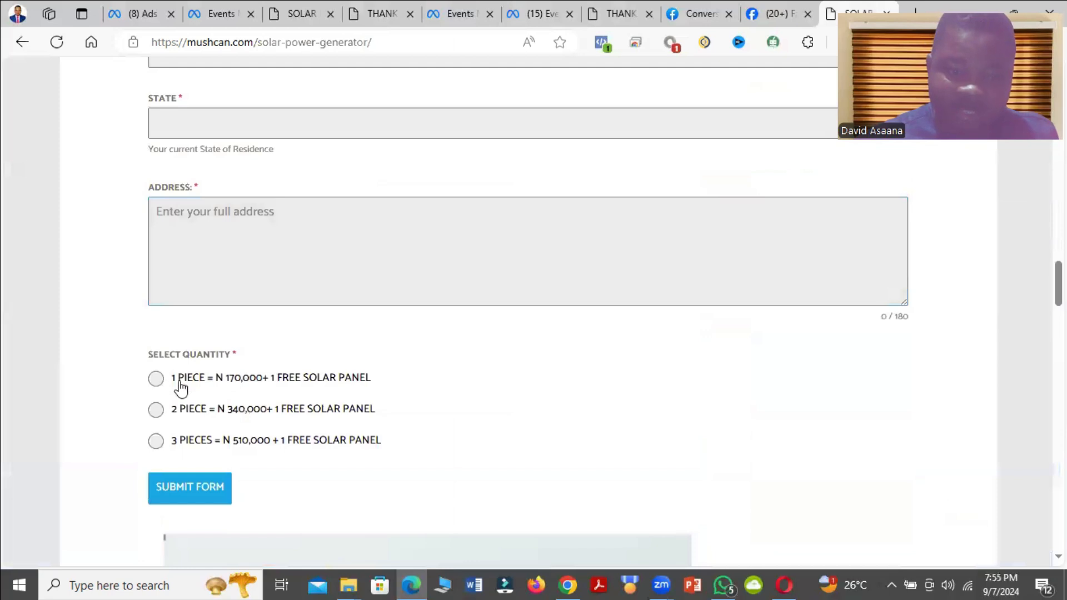
pyautogui.click(156, 383)
pyautogui.click(205, 488)
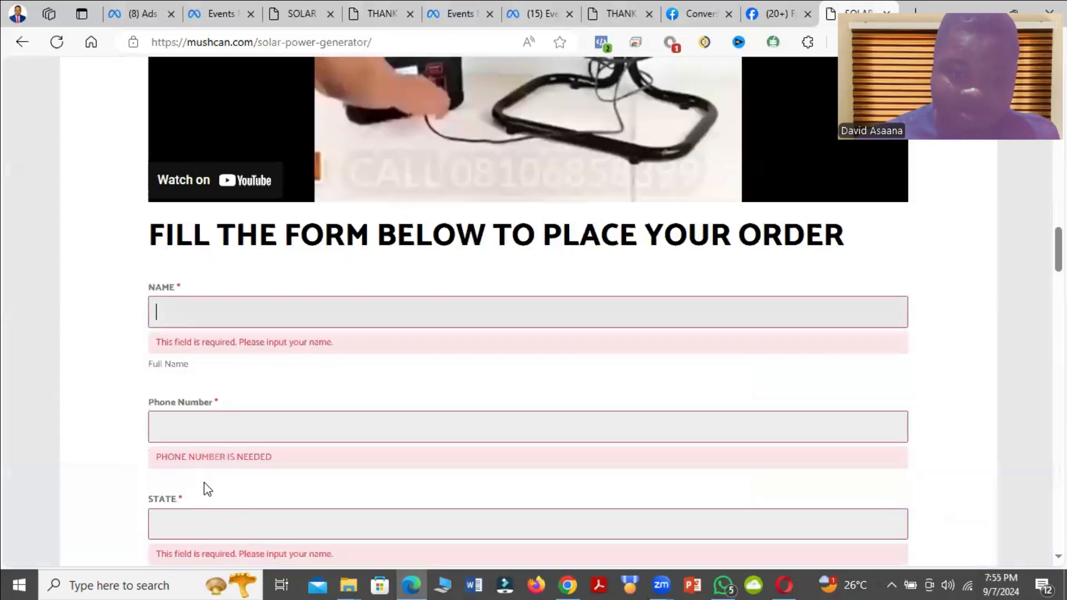
# Fill the order form with the first set of saved customer details and submit it.
pyautogui.click(211, 304)
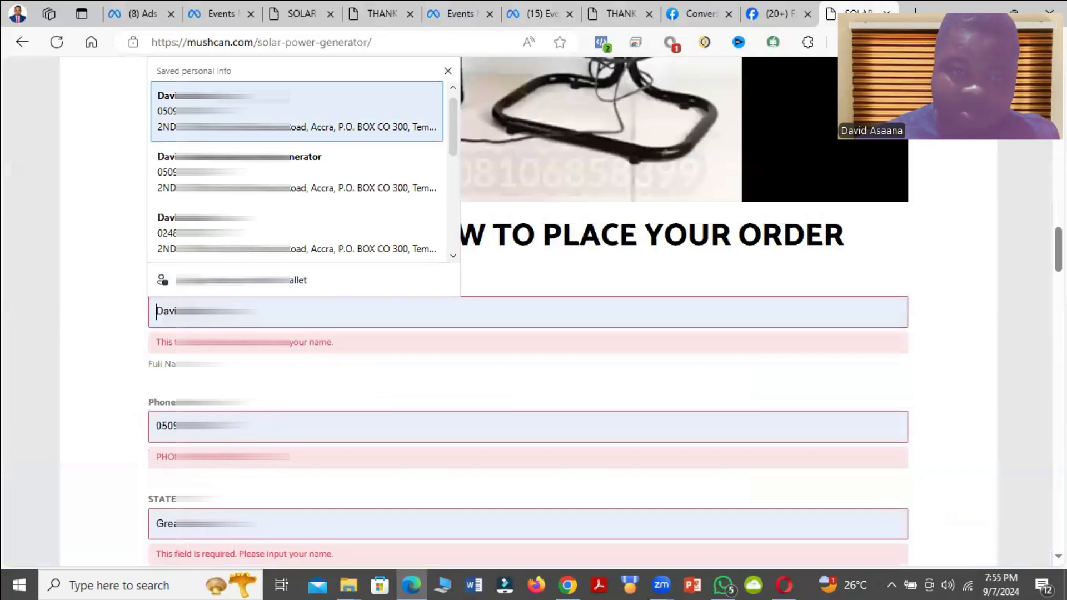
pyautogui.click(239, 111)
pyautogui.scroll(-4, 239, 111)
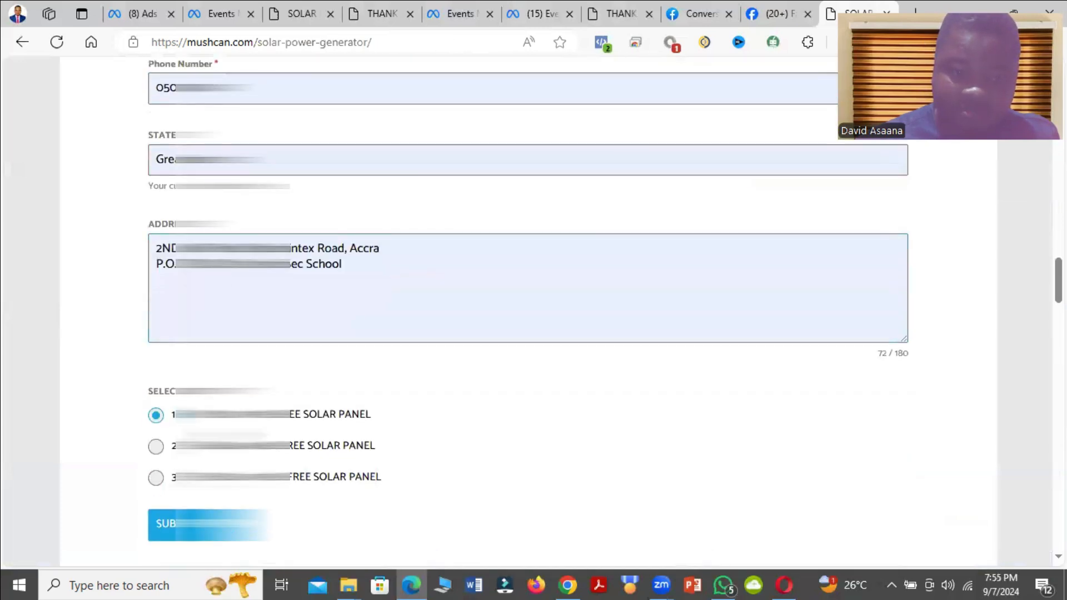
pyautogui.click(205, 525)
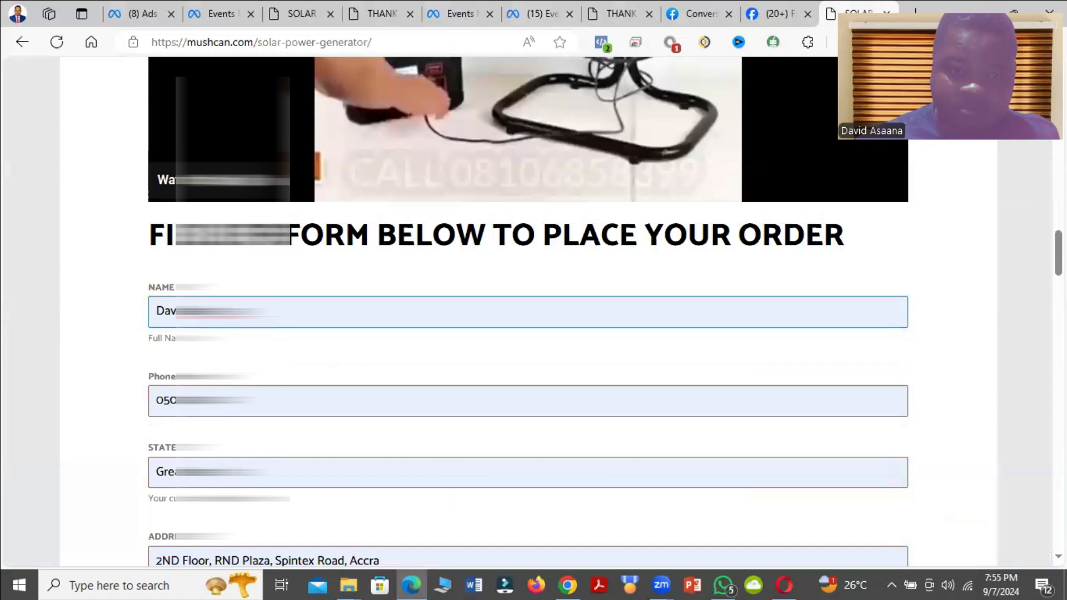
# Change the name entry to the solar generator version ending in "2" and submit the order form again.
pyautogui.click(382, 386)
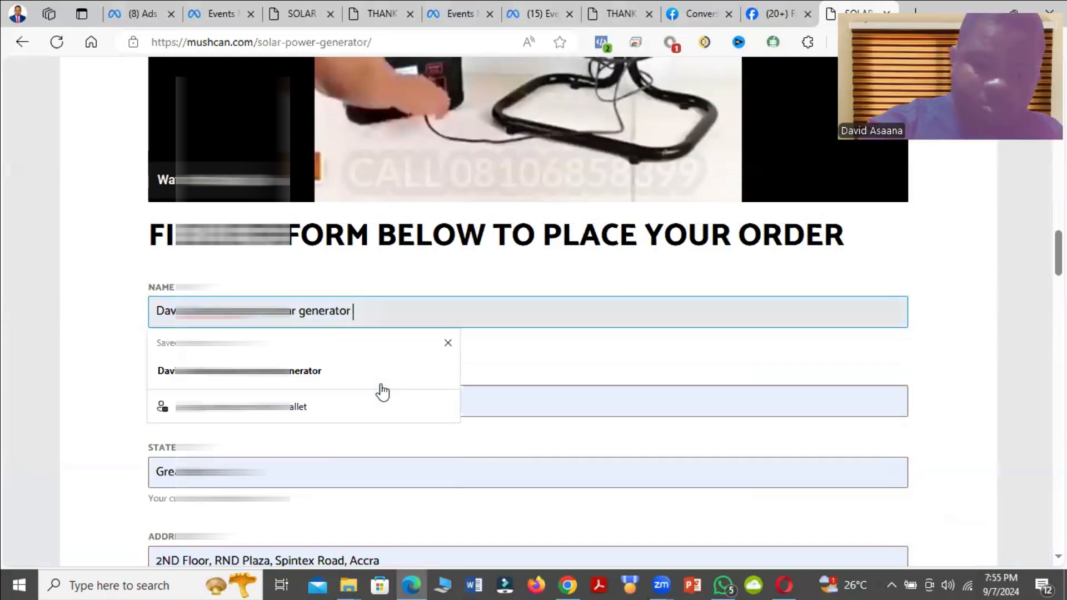
pyautogui.write('2')
pyautogui.scroll(-7, 389, 401)
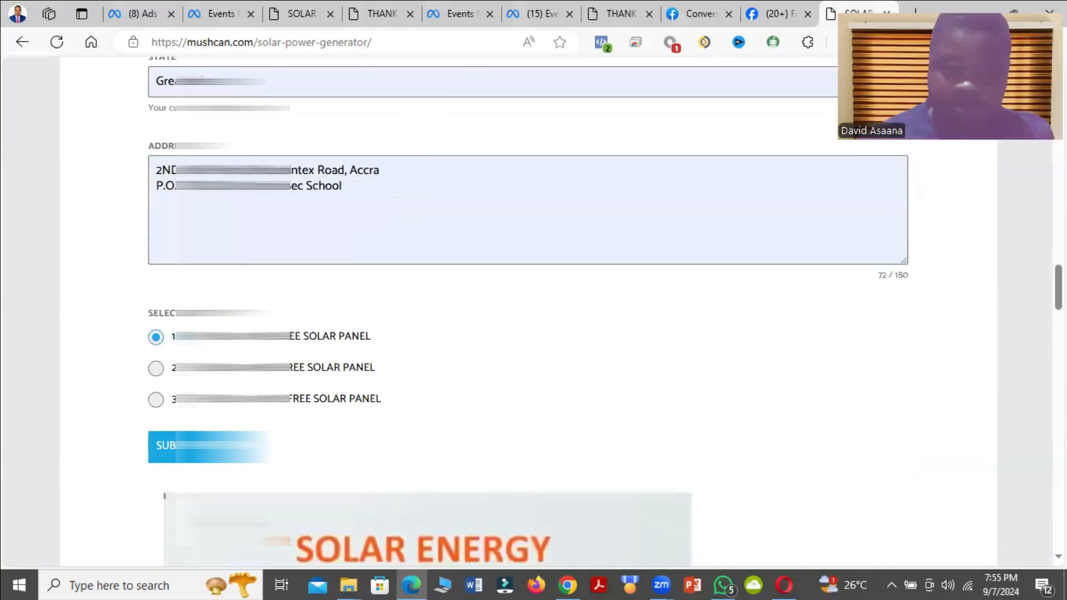
pyautogui.scroll(8, 556, 278)
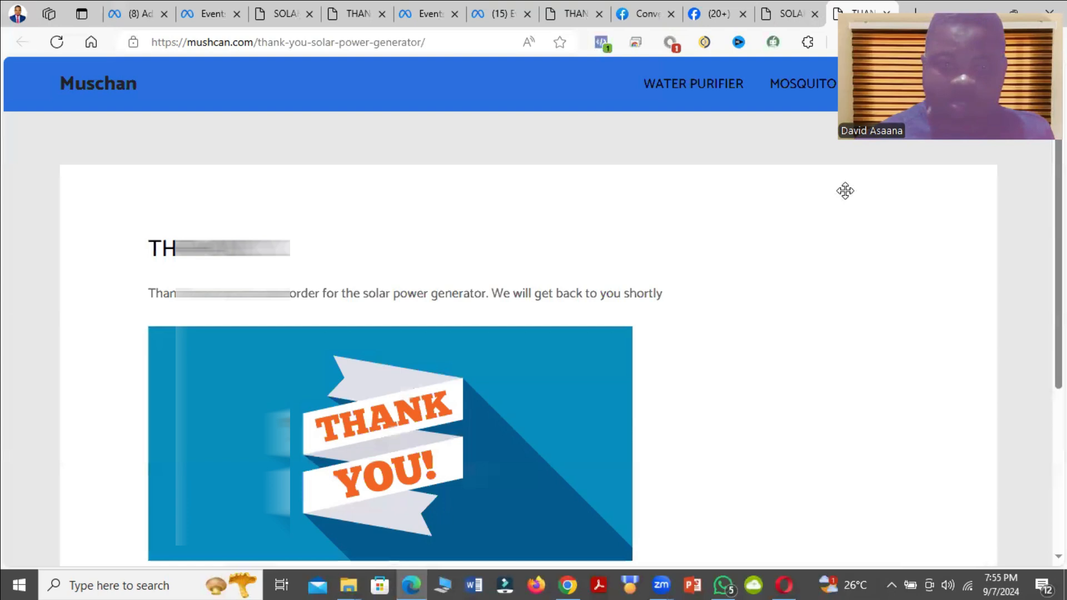
# Close the Set Up Events dialog in Events Manager and clear the recorded activity in the pixel's test events.
pyautogui.click(205, 10)
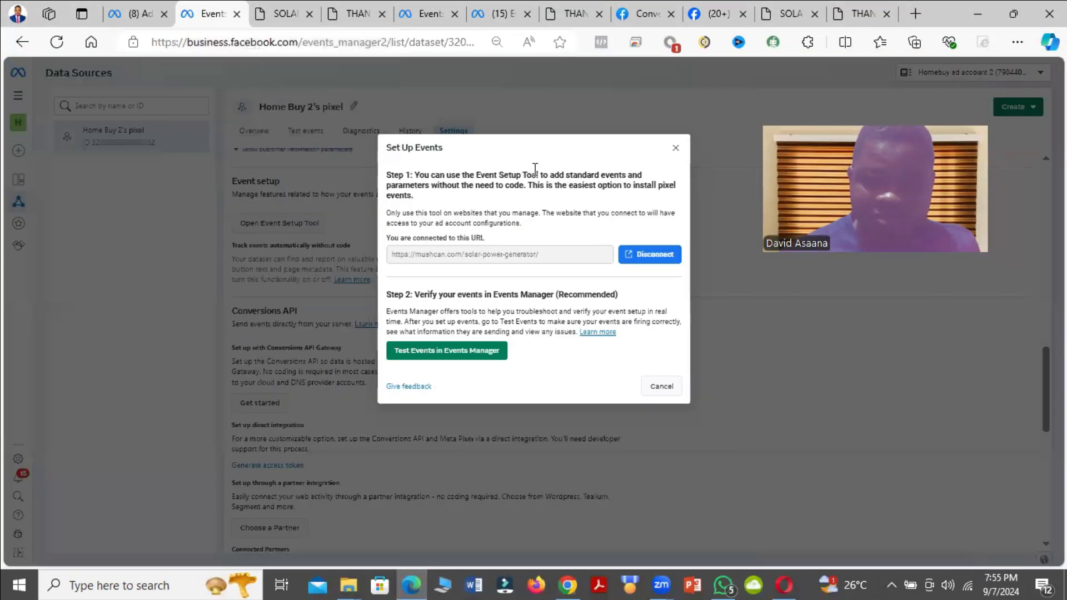
pyautogui.click(676, 148)
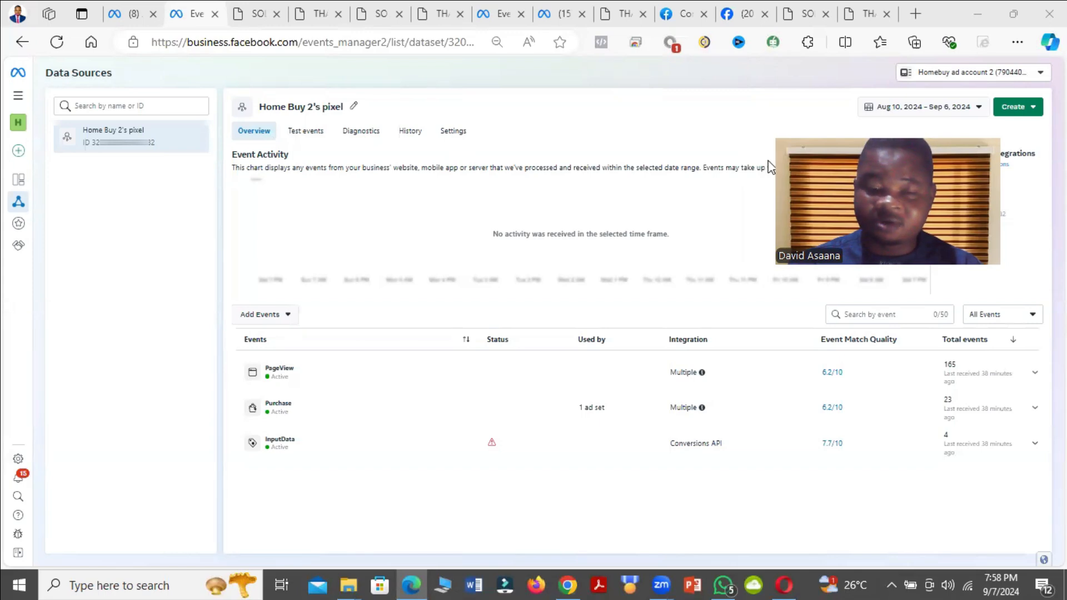
pyautogui.click(308, 133)
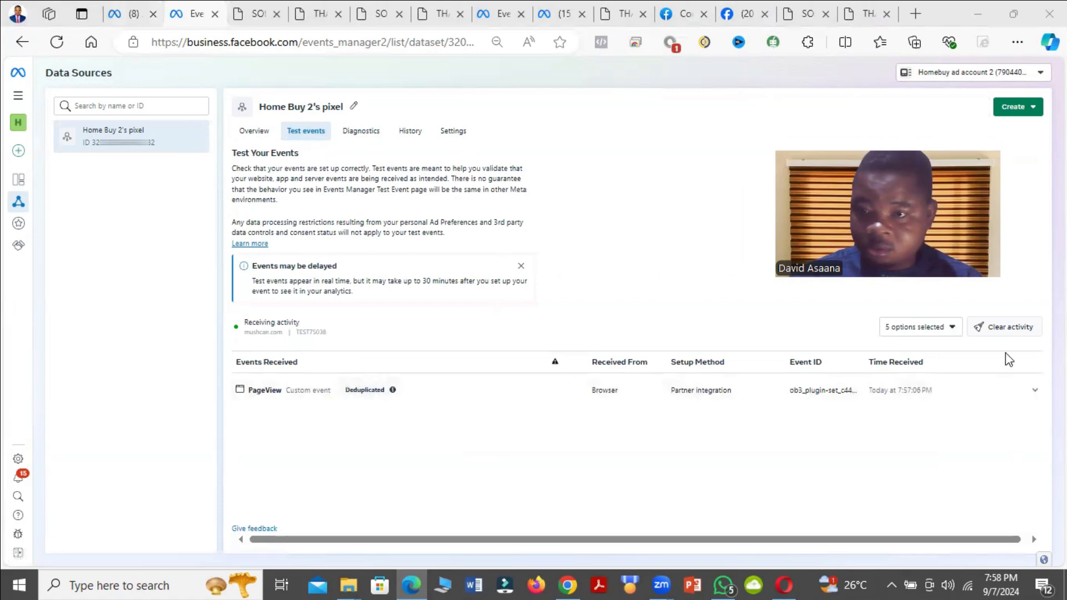
pyautogui.click(1008, 327)
pyautogui.click(662, 263)
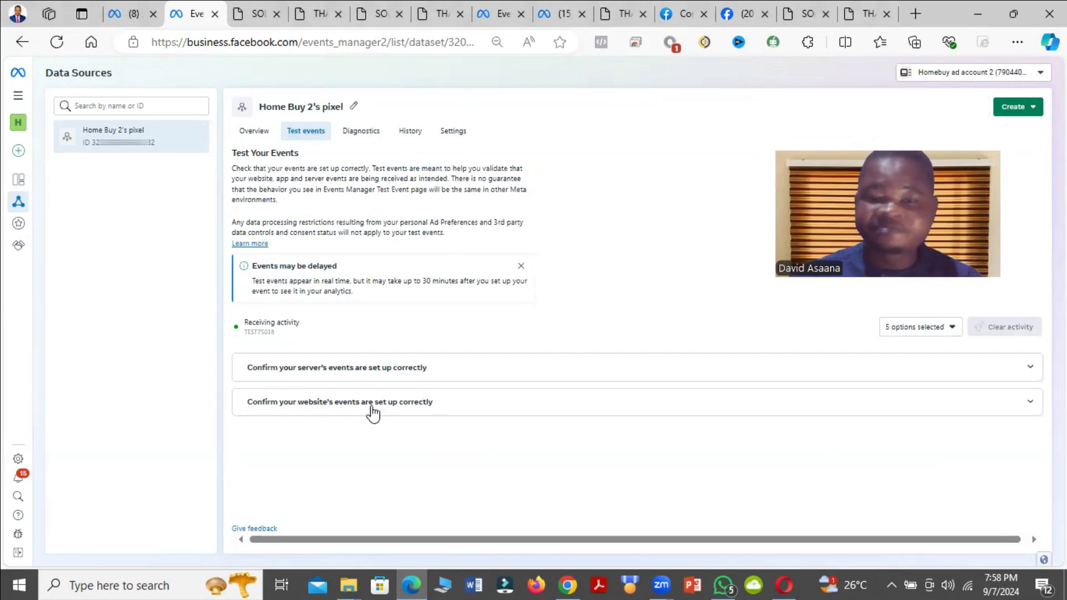
pyautogui.click(368, 406)
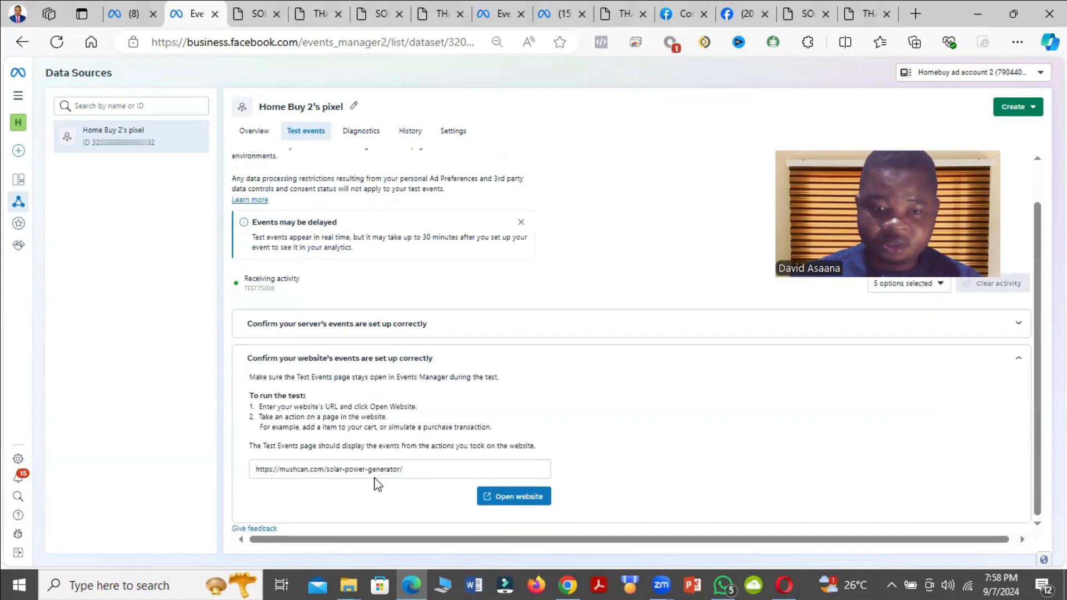
pyautogui.click(504, 501)
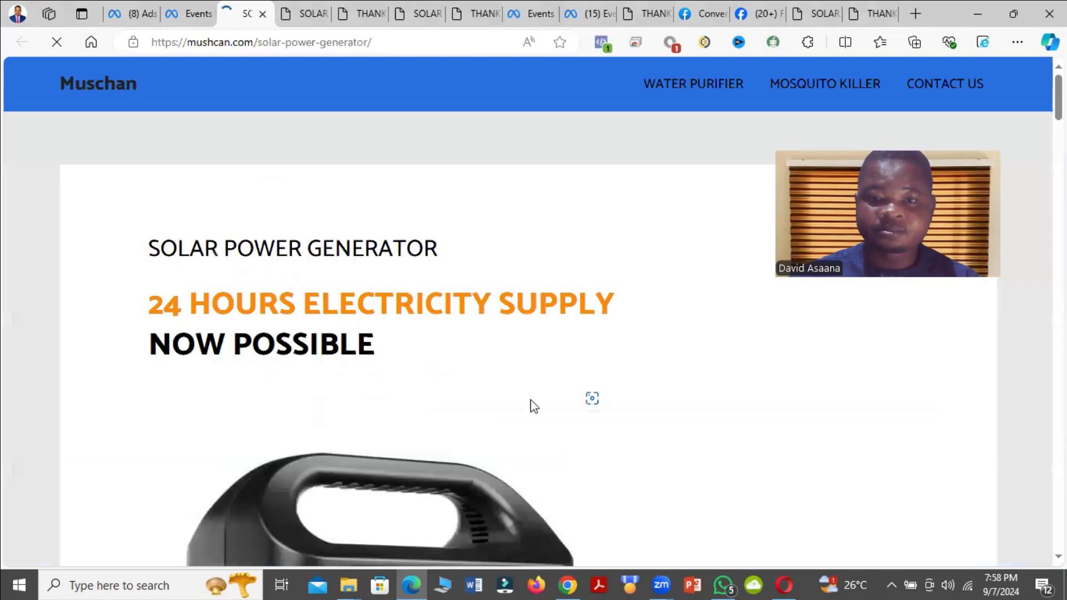
pyautogui.scroll(-15, 576, 433)
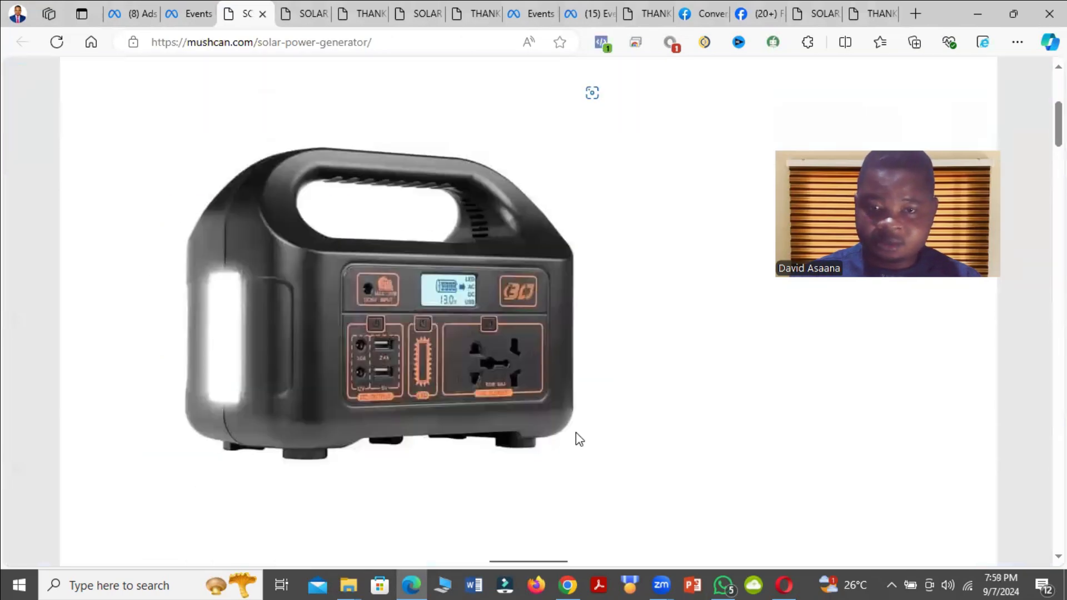
pyautogui.scroll(-10, 507, 434)
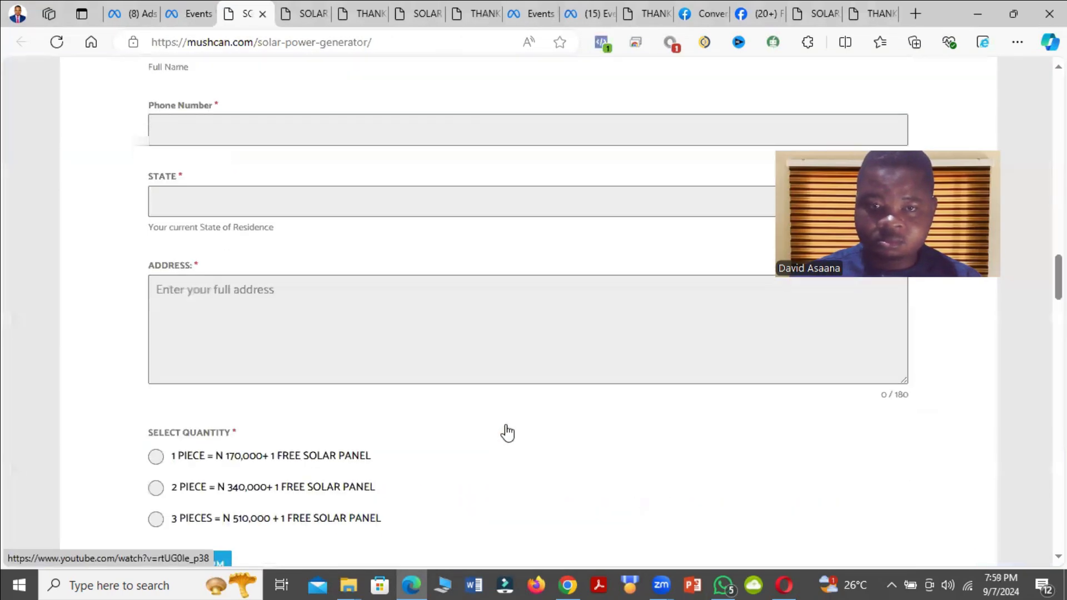
pyautogui.scroll(-2, 181, 291)
pyautogui.scroll(3, 187, 143)
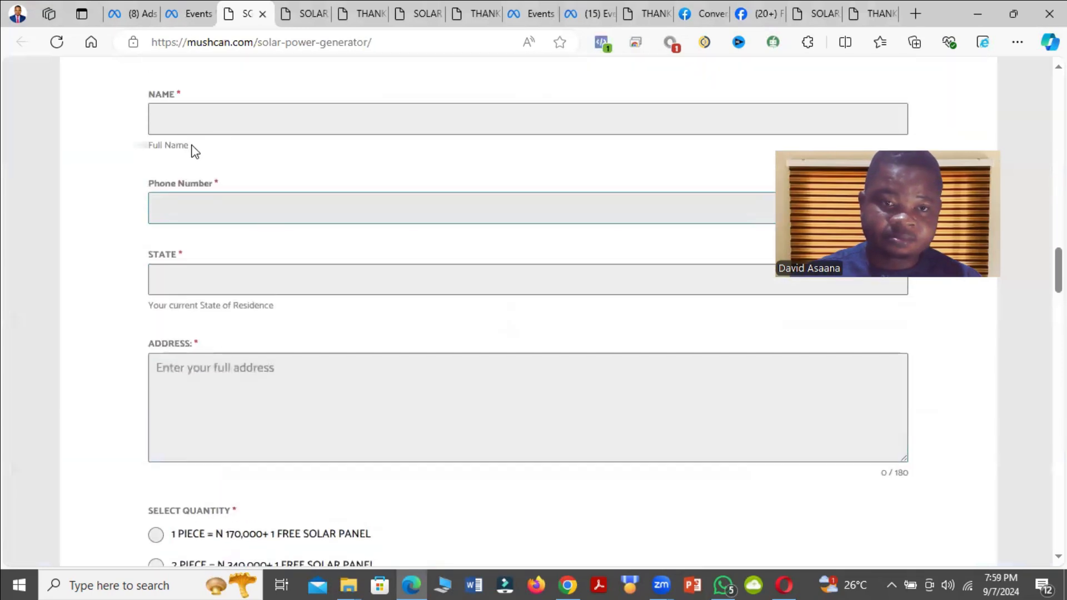
# Fill in the customer's name, phone number and state from the saved details and extend the name entry.
pyautogui.click(200, 119)
pyautogui.press('Down')
pyautogui.press('Return')
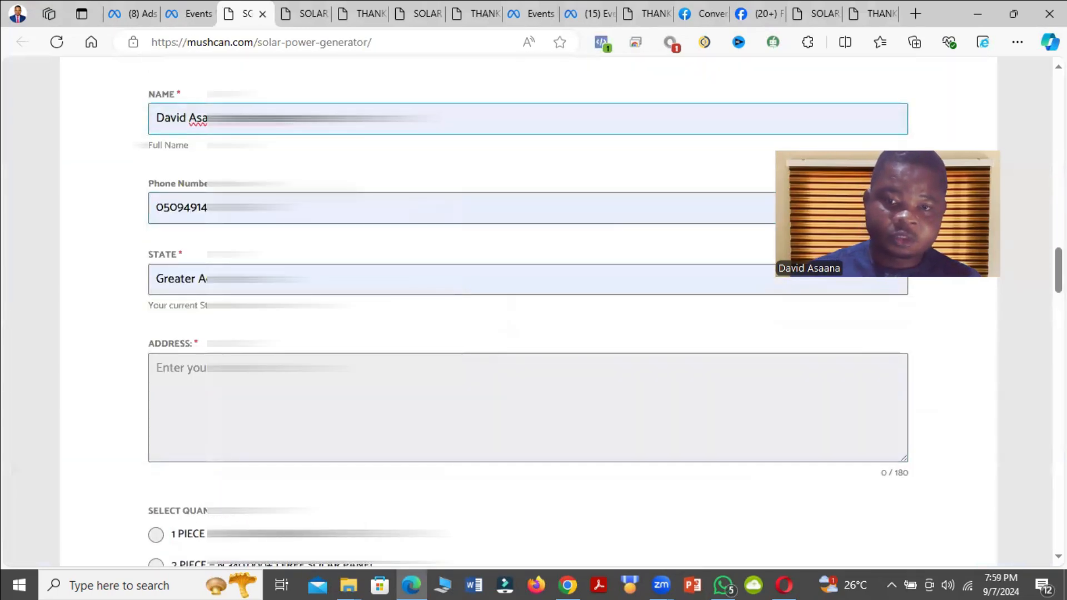
pyautogui.write('t')
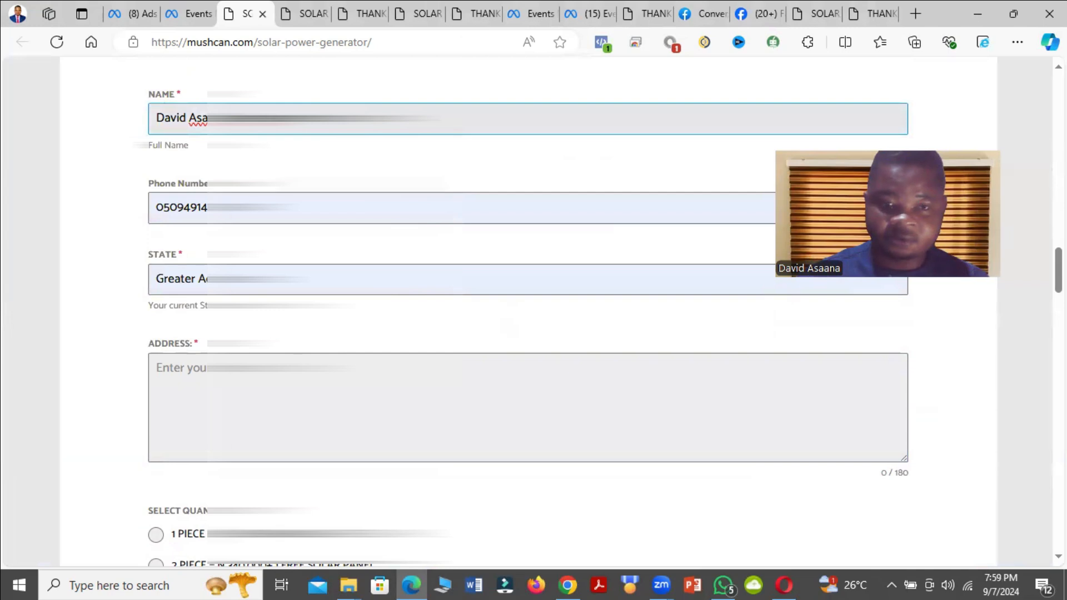
# Complete the order form with the saved address and the 1-piece quantity, and submit it.
pyautogui.scroll(-3, 189, 222)
pyautogui.click(189, 222)
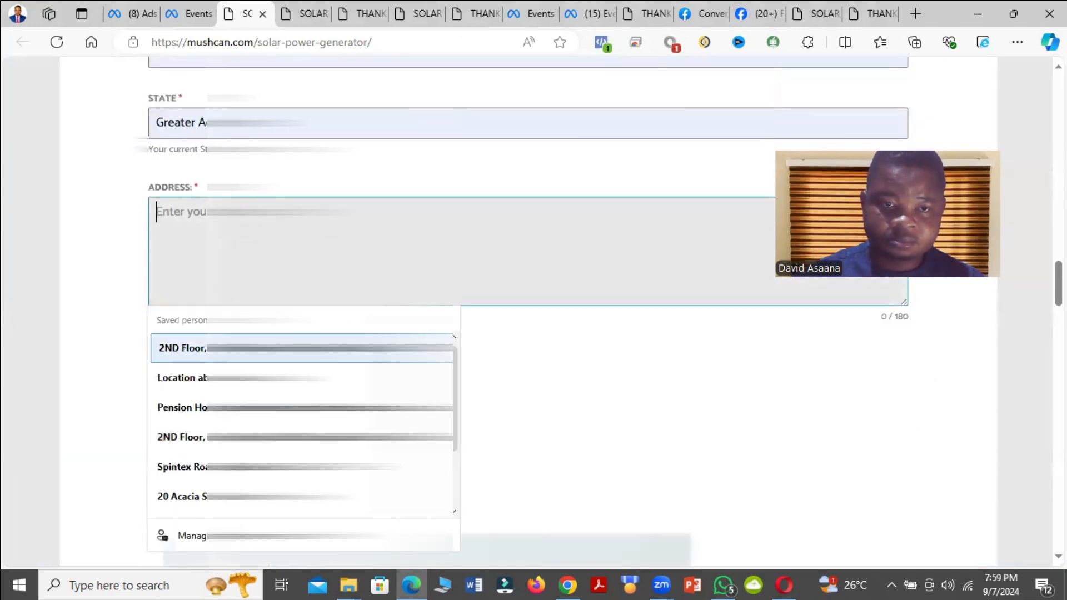
pyautogui.press('Return')
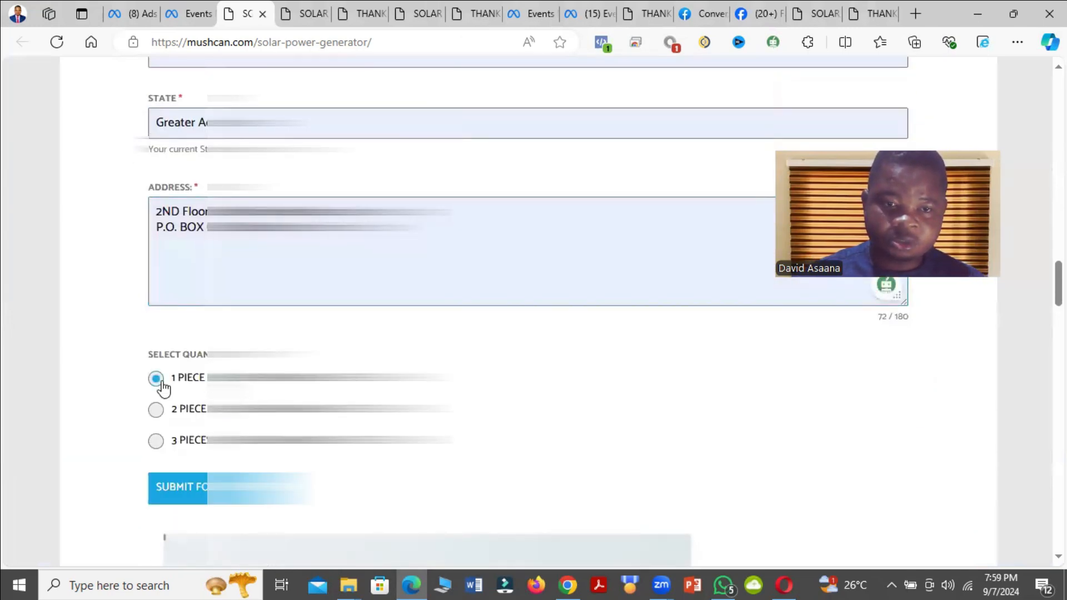
pyautogui.click(180, 492)
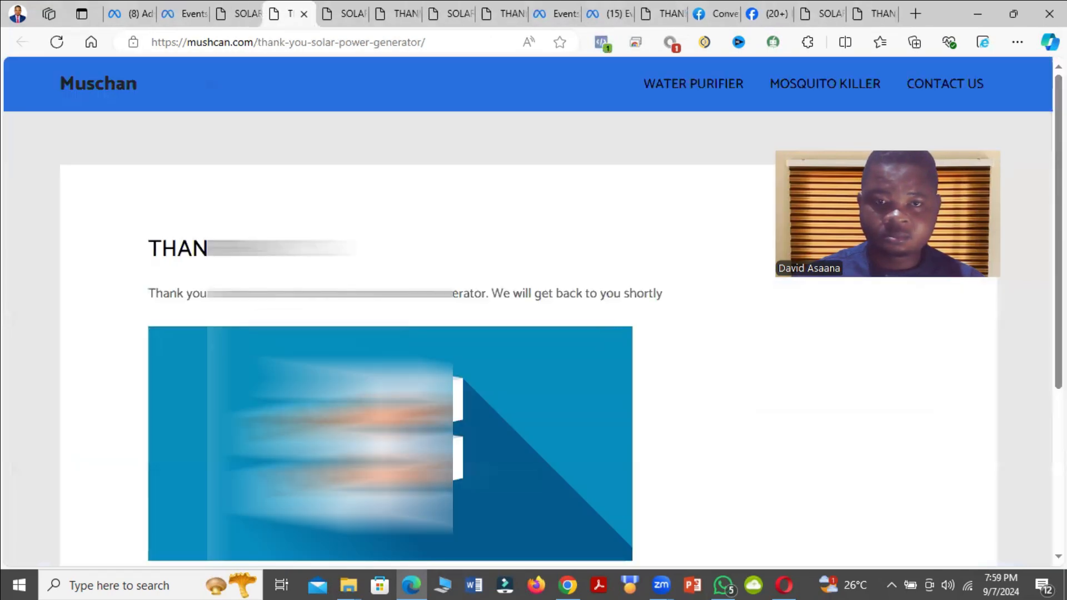
# Look over the thank-you page, and review the events received in the pixel's test events in Events Manager.
pyautogui.scroll(-5, 356, 330)
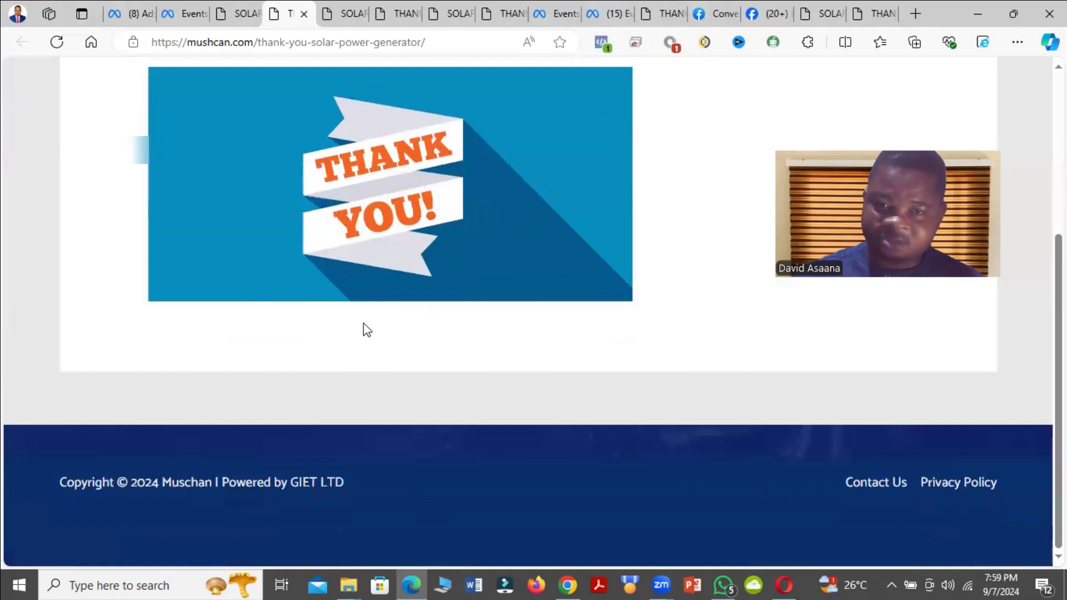
pyautogui.scroll(5, 367, 330)
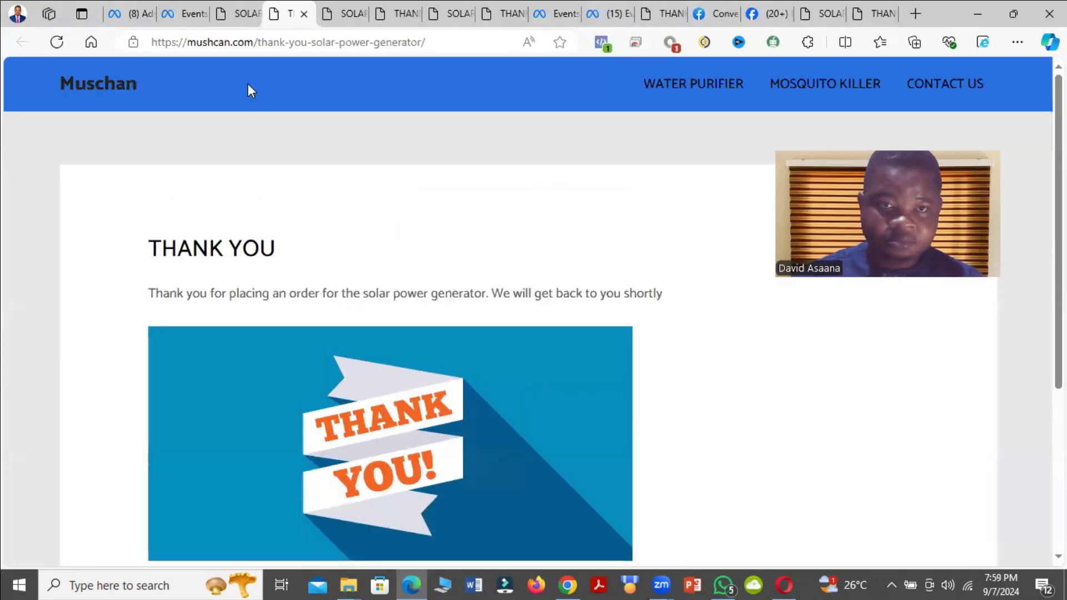
pyautogui.click(185, 11)
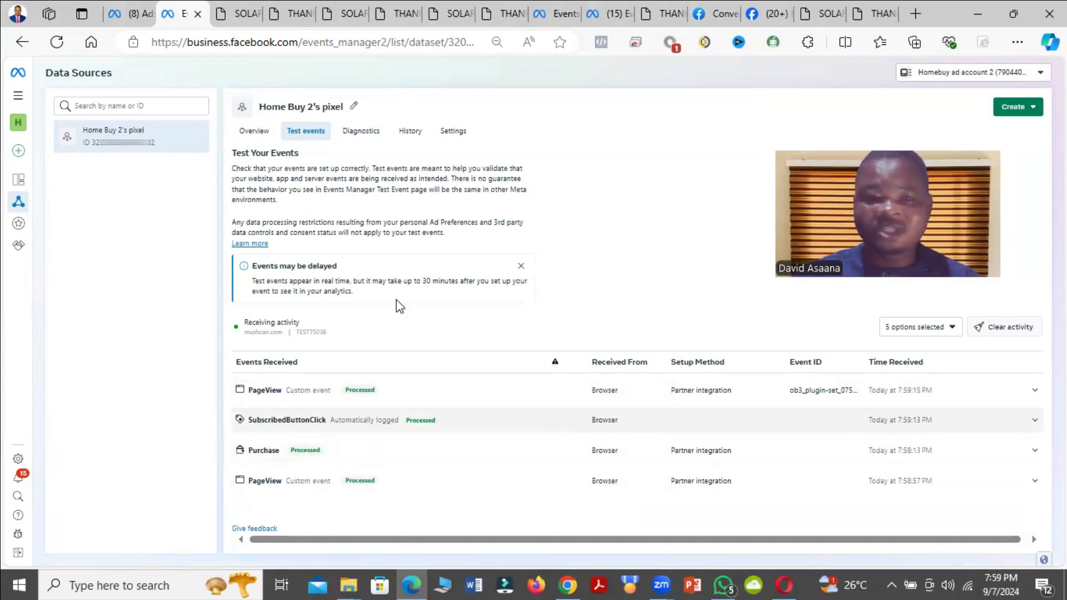
# Glance at Ads Manager, and open the Home Buy 2's pixel overview to examine its event activity.
pyautogui.click(121, 7)
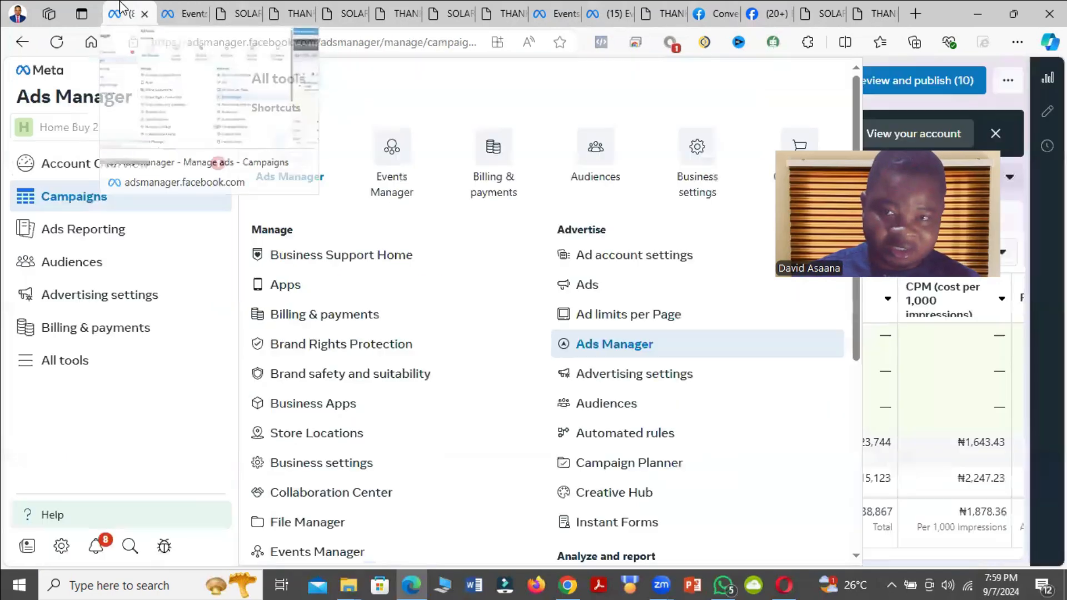
pyautogui.click(188, 6)
pyautogui.click(253, 131)
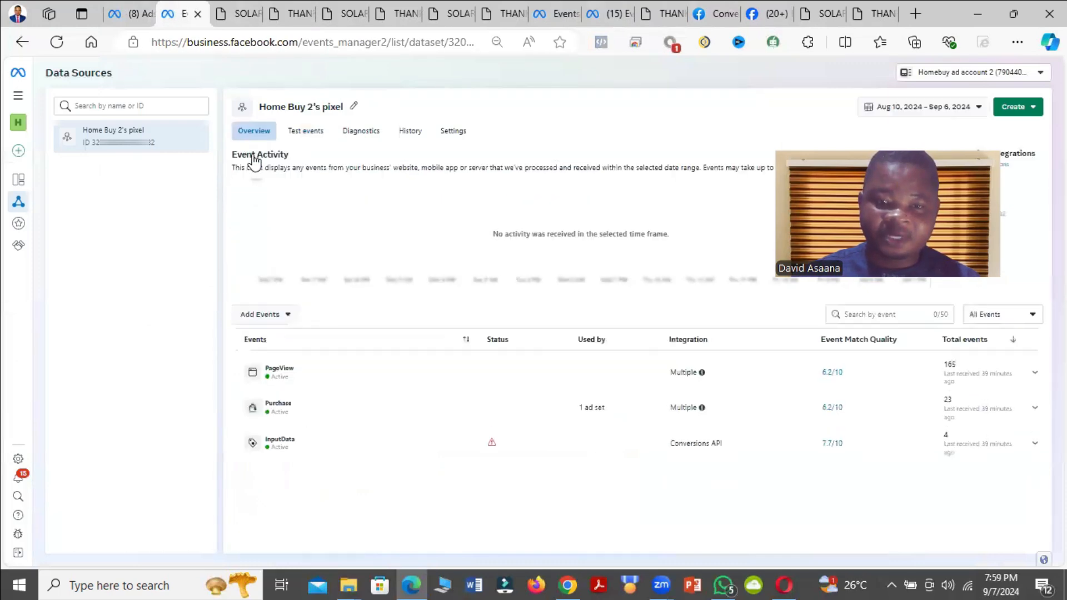